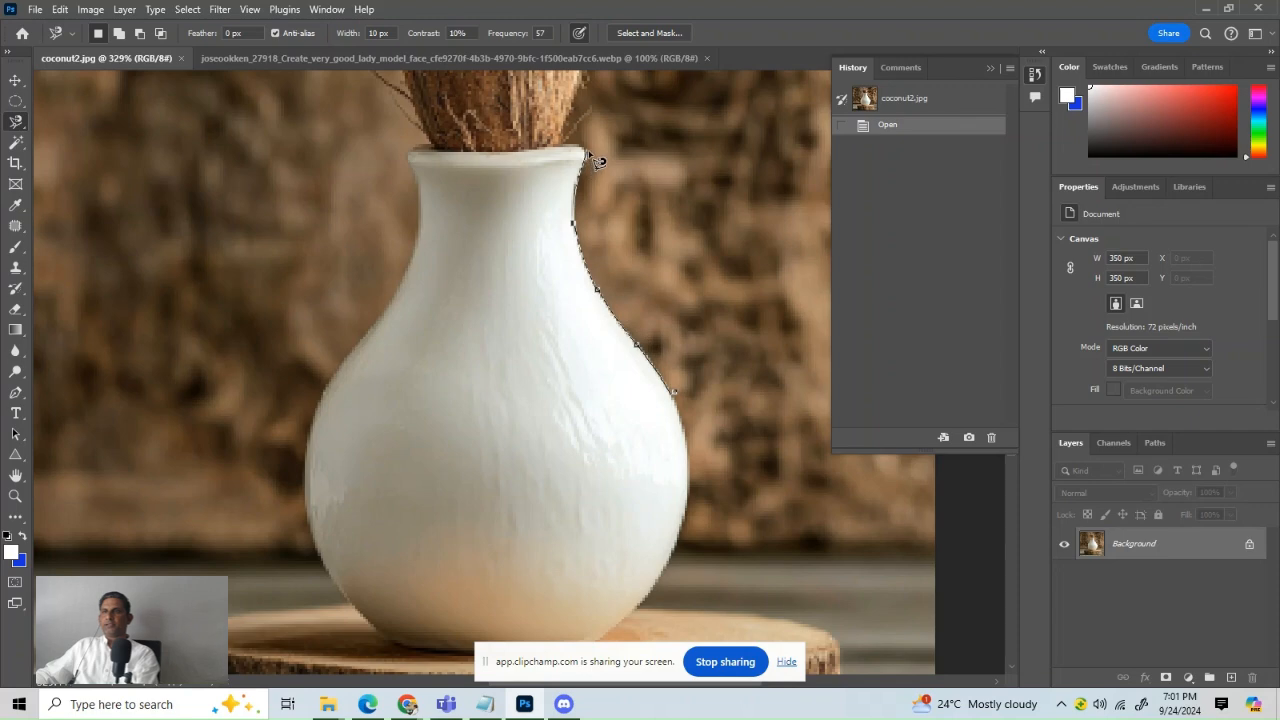
Trace the white vase and its wooden stopper with the Magnetic Lasso and close the outline into a selection
left_click_drag(588, 151, 576, 298)
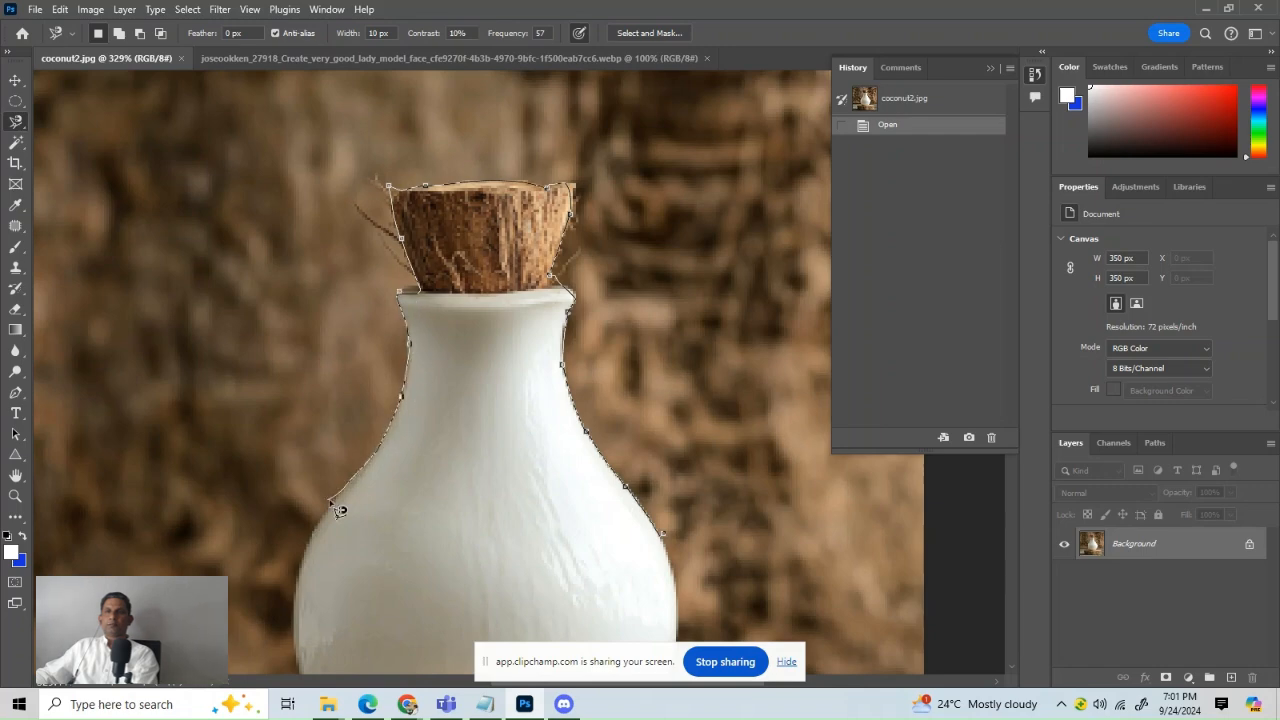
left_click_drag(328, 469, 392, 289)
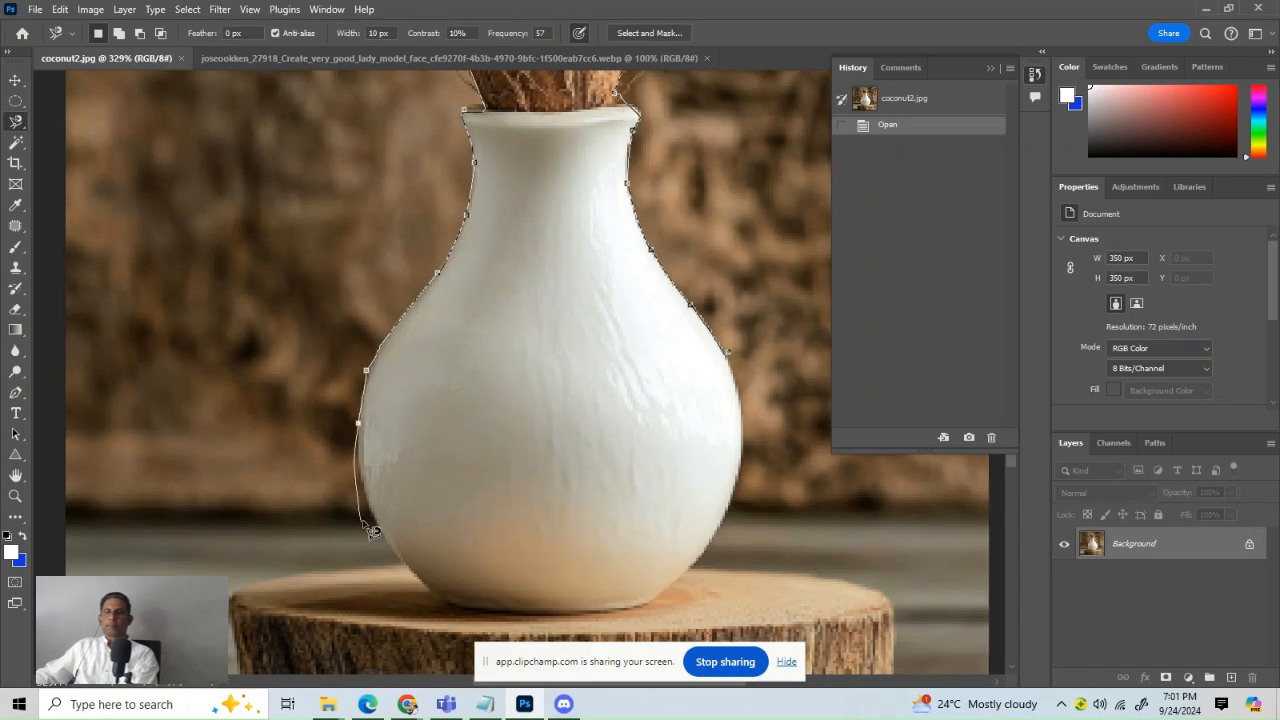
key("Delete")
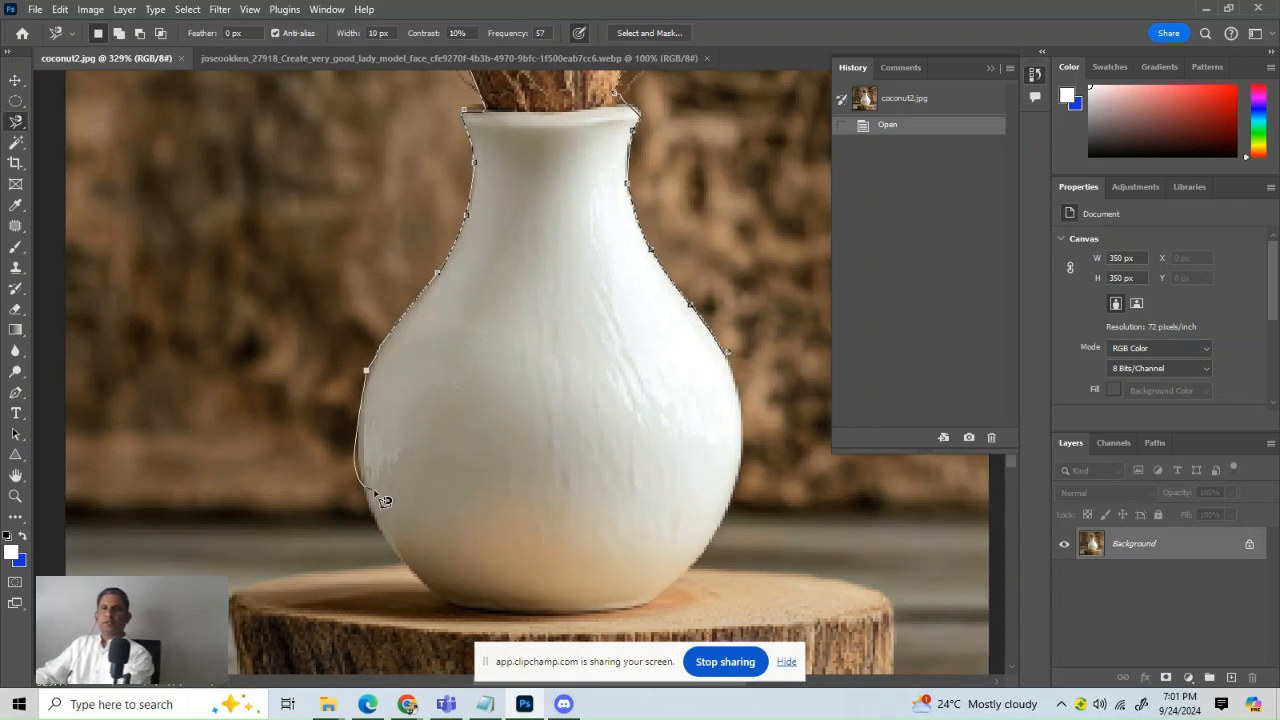
mouse_move(361, 514)
left_mouse_down()
mouse_move(419, 600)
mouse_move(554, 627)
mouse_move(688, 613)
mouse_move(716, 581)
mouse_move(740, 508)
mouse_move(756, 384)
mouse_move(738, 343)
left_mouse_up()
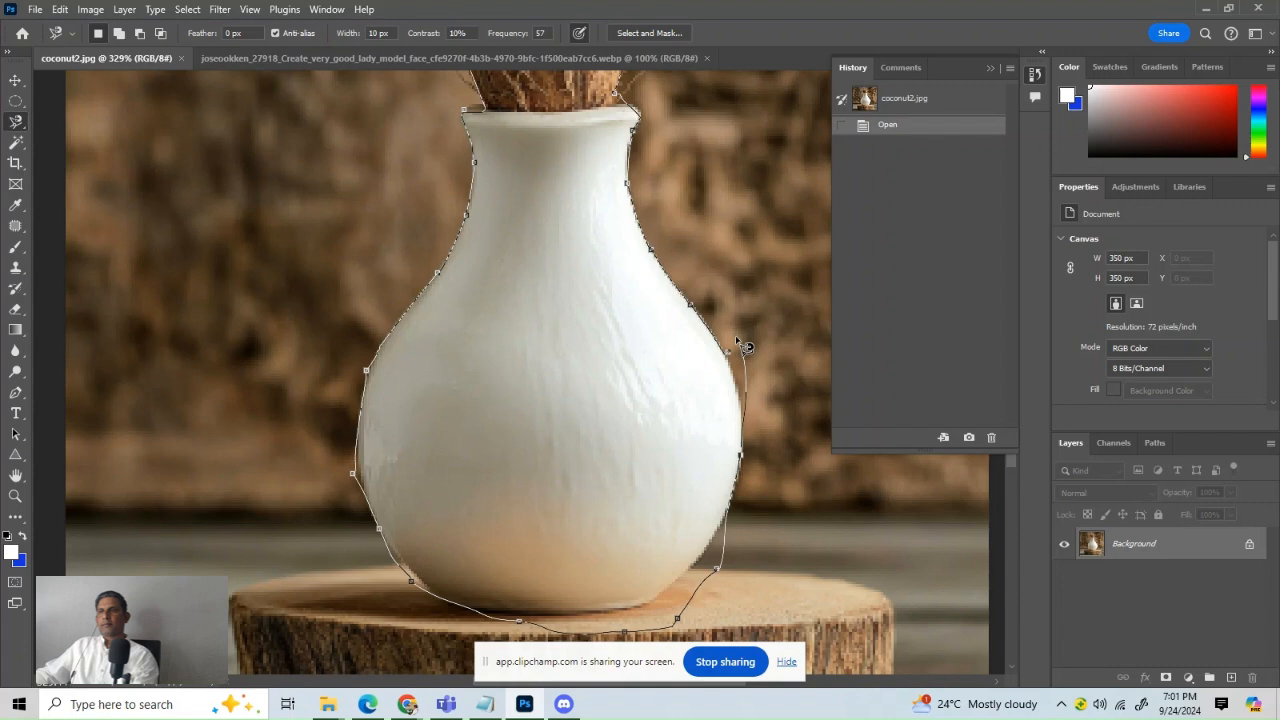
key("BackSpace")
key("BackSpace")
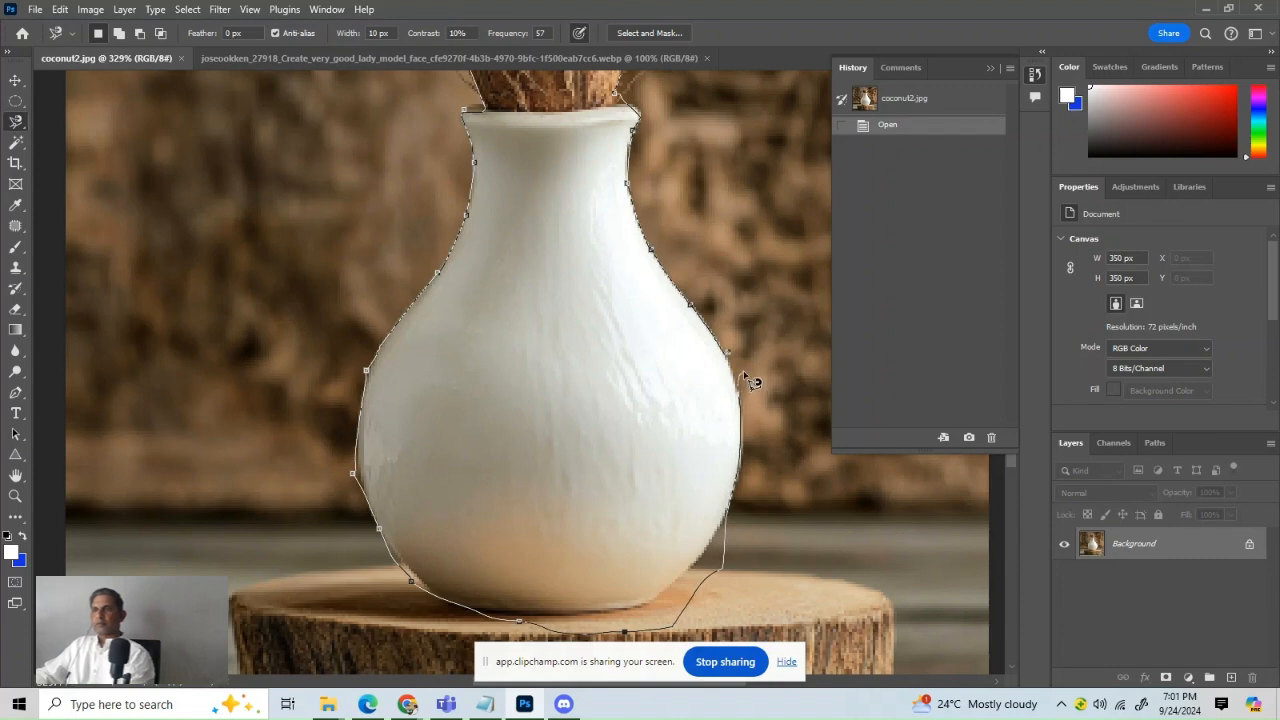
double_click(720, 353)
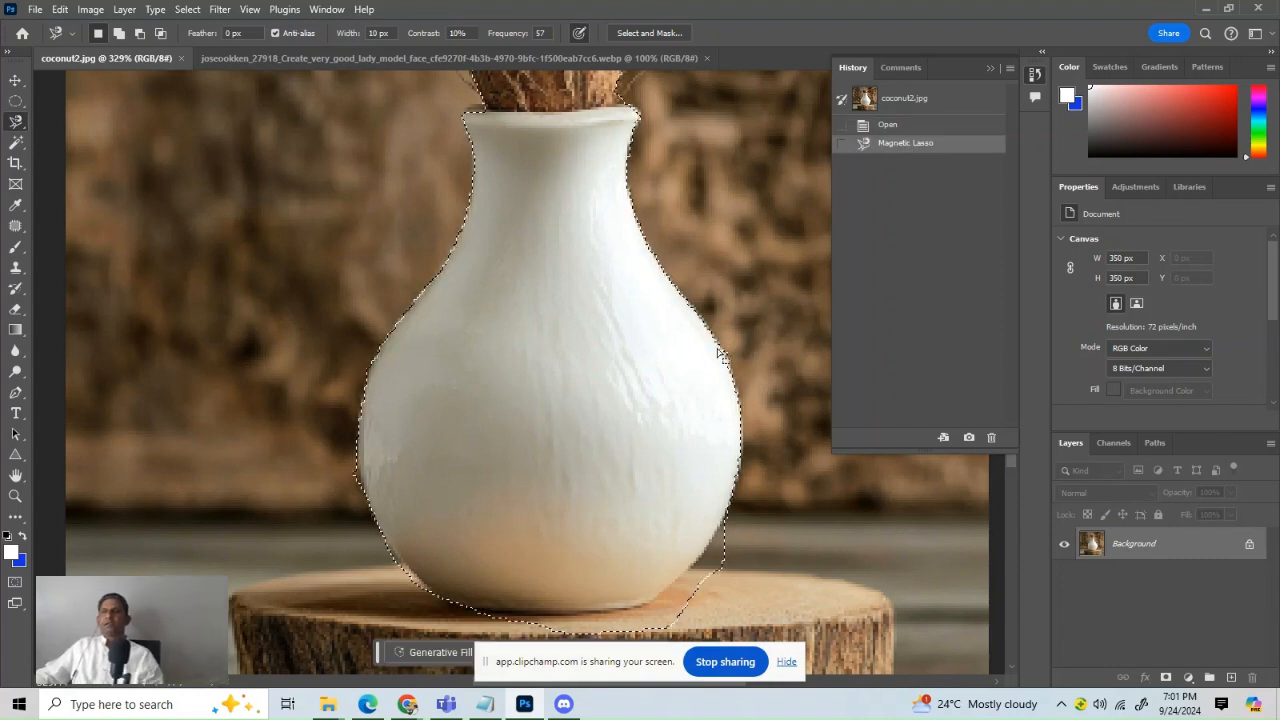
Examine the selection outline around the stopper, the vase body and the base
scroll(720, 353, "up", 3)
scroll(718, 355, "up", 3)
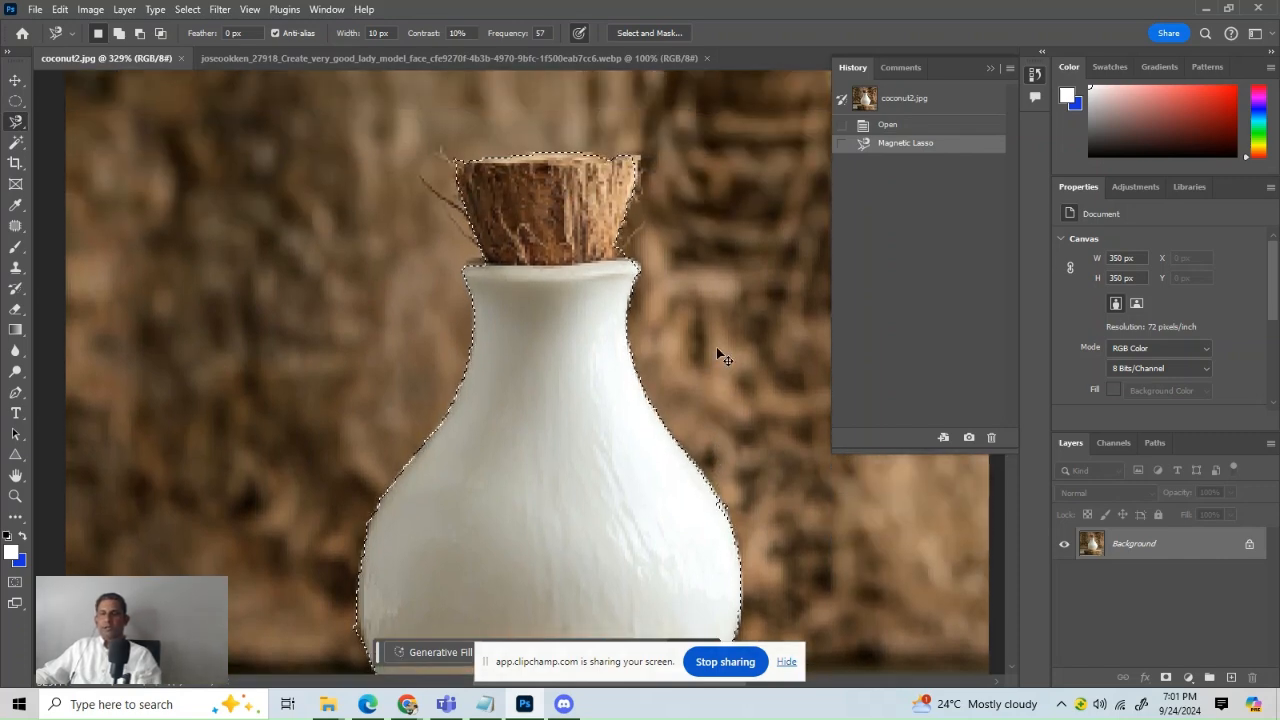
scroll(716, 347, "down", 9)
scroll(727, 358, "down", 3)
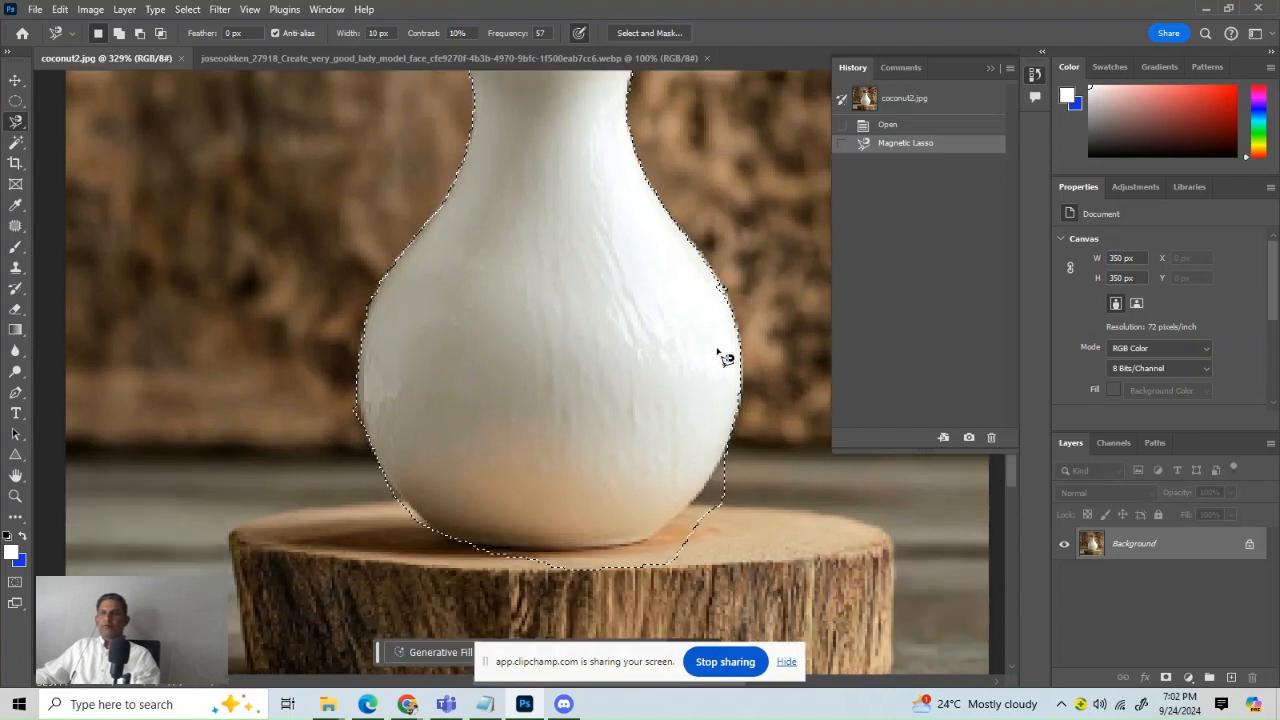
scroll(727, 358, "up", 2)
scroll(718, 353, "up", 5)
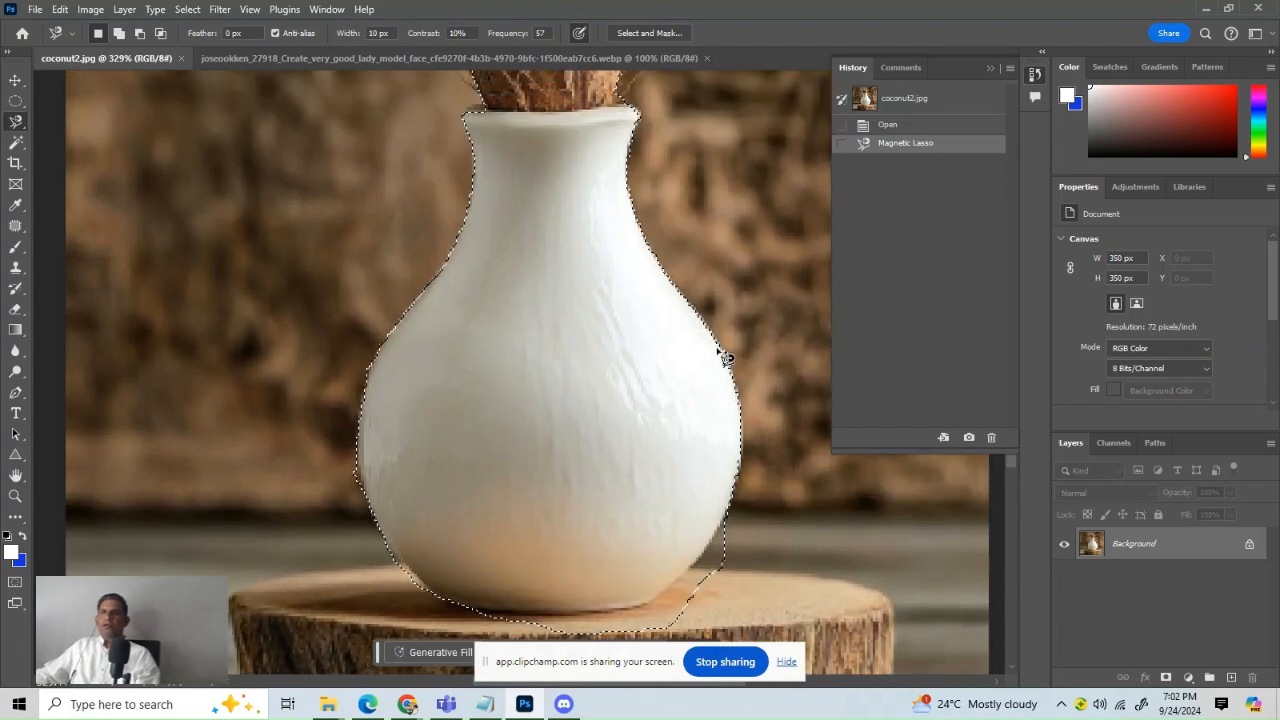
scroll(720, 354, "up", 4)
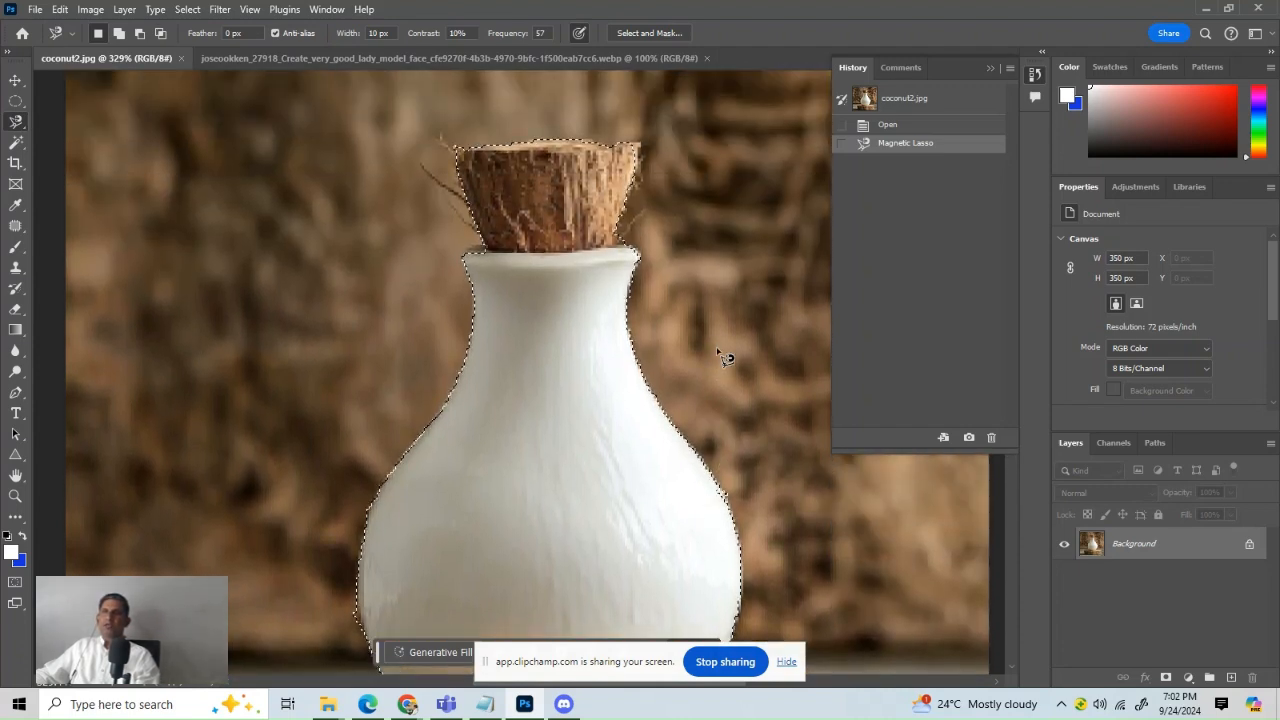
Add the wooden slab beneath the vase to the selection with a freehand Lasso outline
right_click(16, 102)
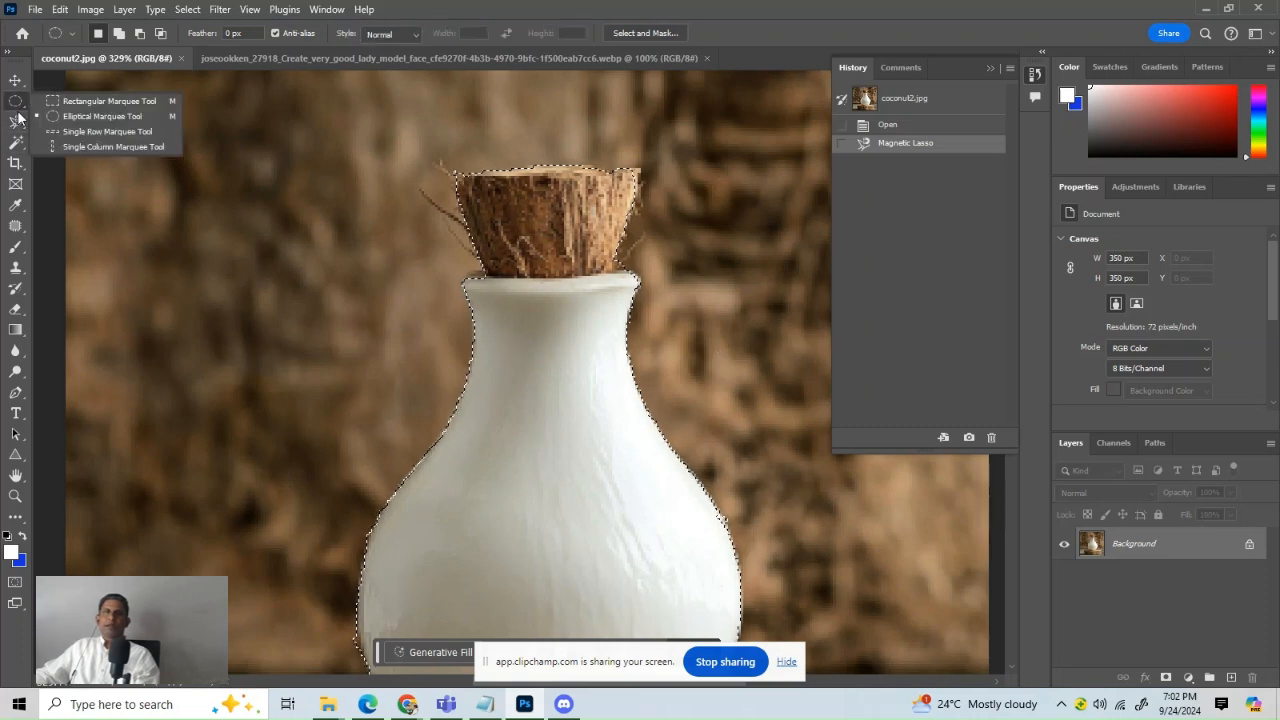
right_click(16, 121)
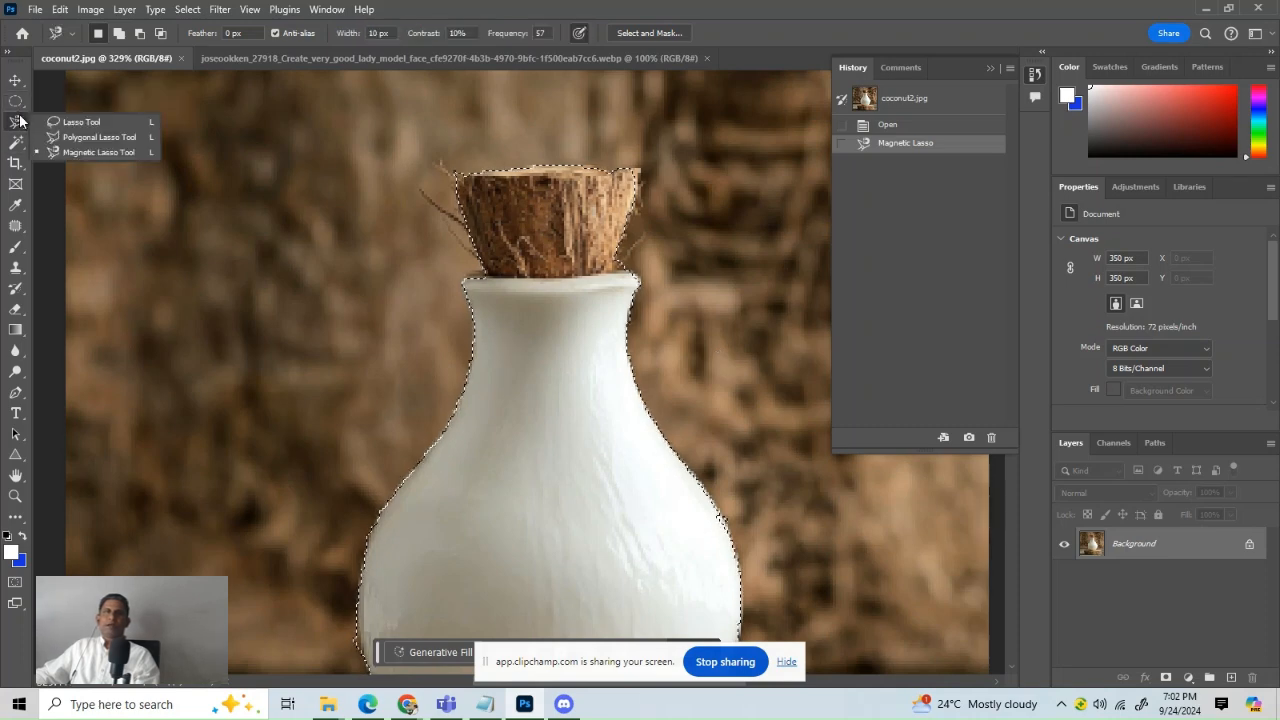
left_click(78, 122)
left_click_drag(477, 517, 600, 136)
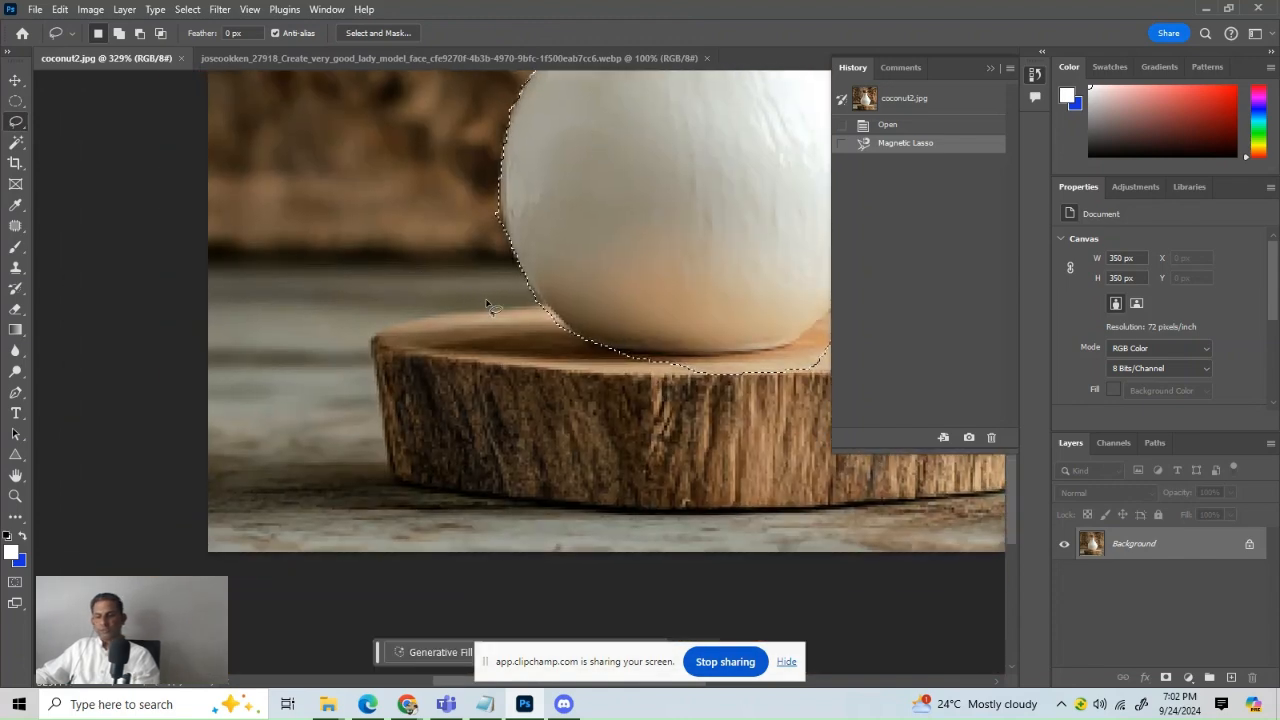
key("shift")
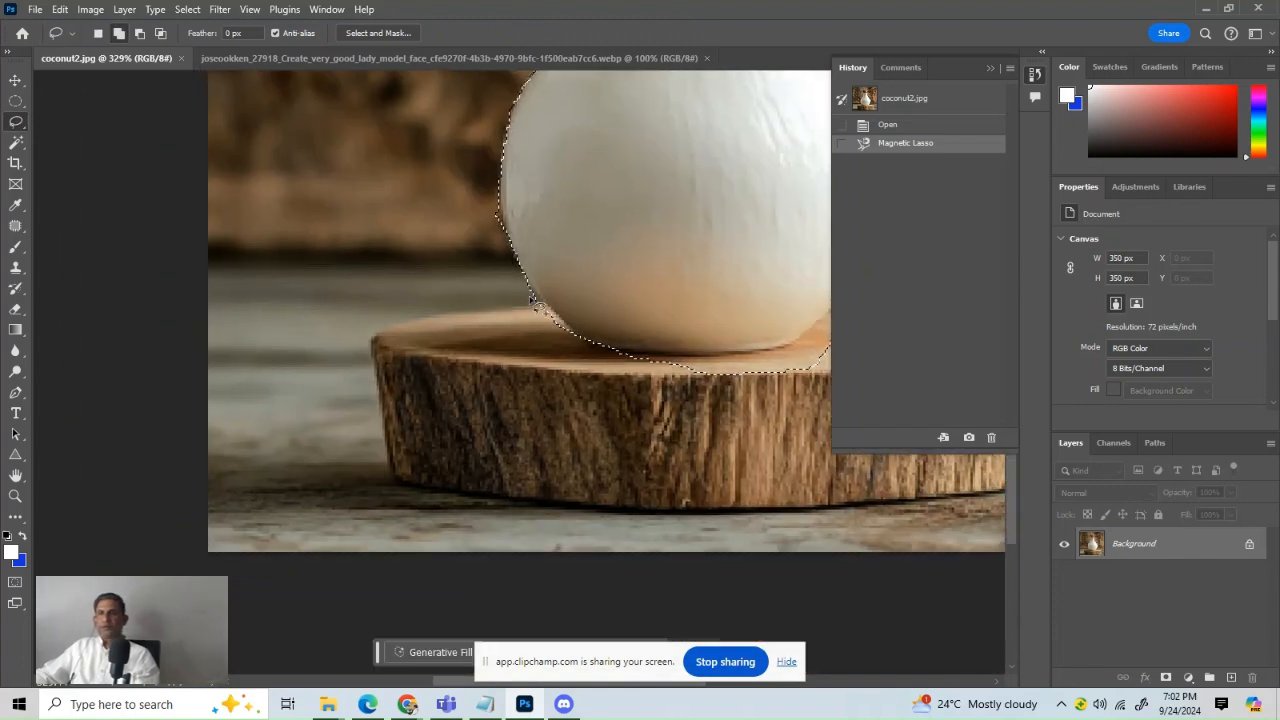
left_click_drag(533, 298, 410, 313)
mouse_move(347, 404)
left_mouse_down()
mouse_move(376, 484)
mouse_move(677, 552)
mouse_move(1066, 555)
left_mouse_up()
mouse_move(1043, 400)
left_mouse_down()
mouse_move(854, 363)
mouse_move(846, 391)
left_mouse_up()
Add the missed right end of the wooden slab and the unselected gap beside the vase base to the selection
left_click_drag(740, 449, 300, 405)
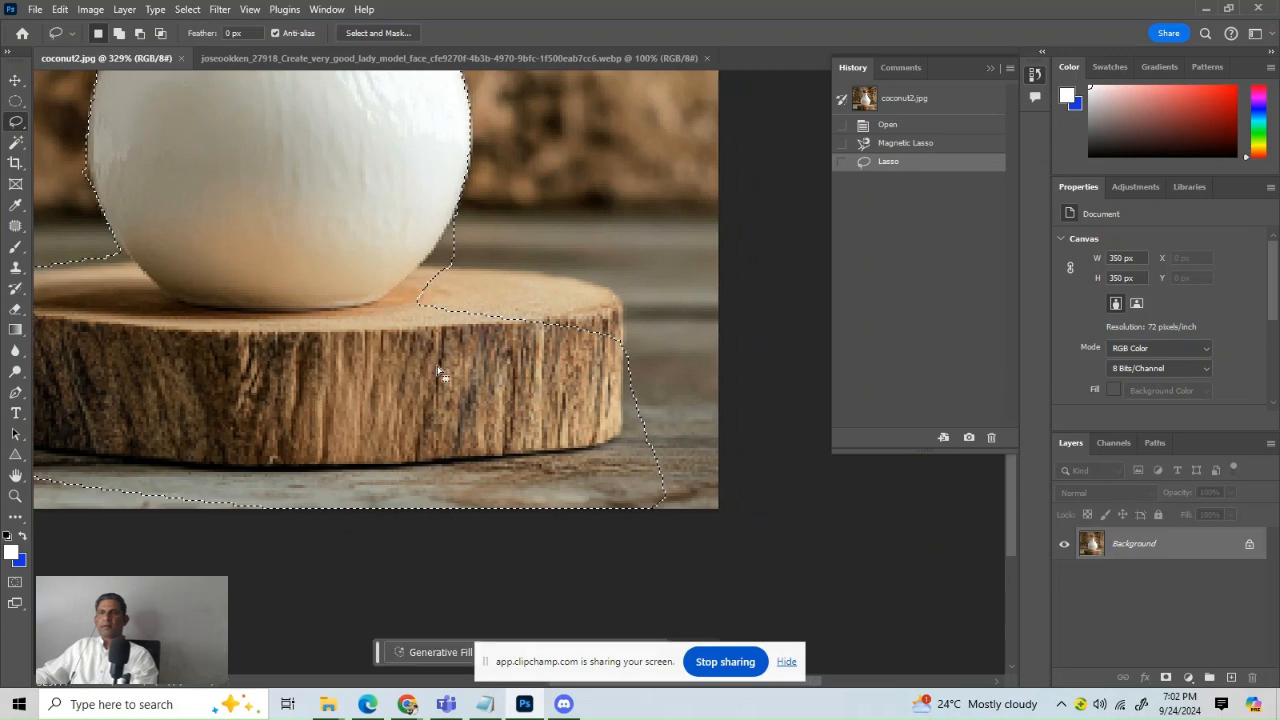
mouse_move(453, 250)
left_mouse_down()
mouse_move(691, 303)
mouse_move(676, 392)
left_mouse_up()
left_click_drag(643, 443, 648, 452)
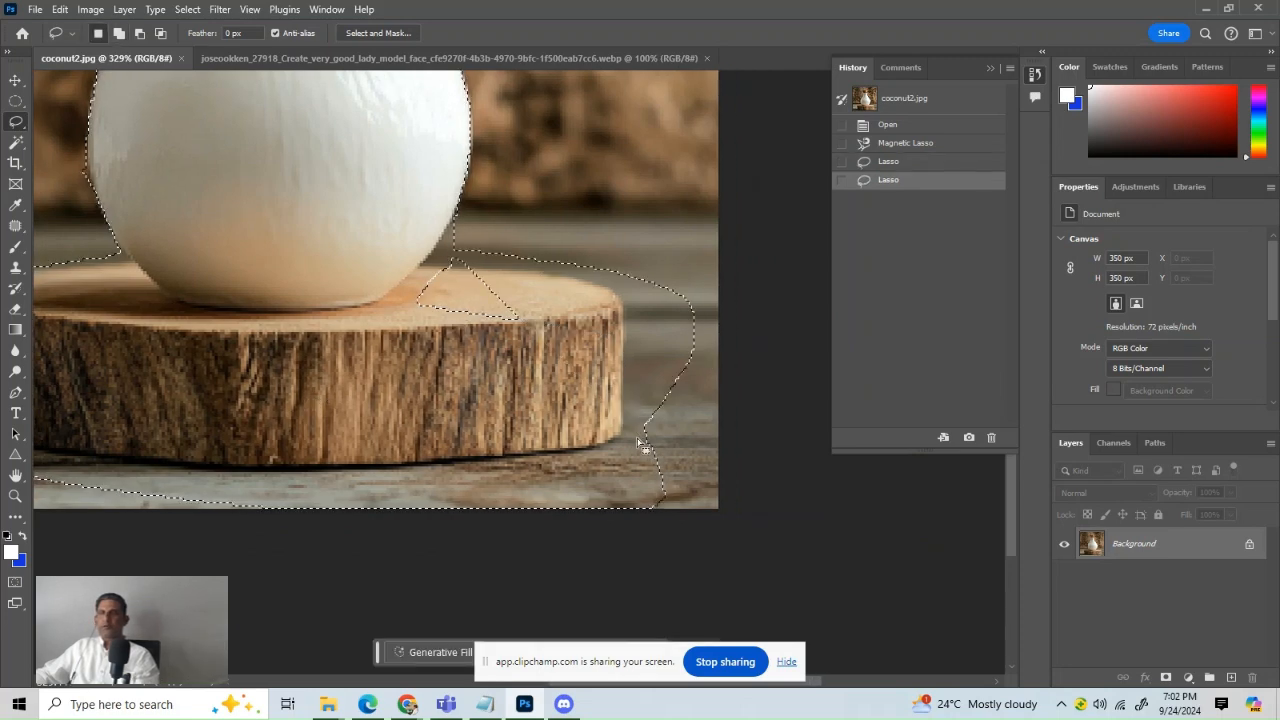
key("shift")
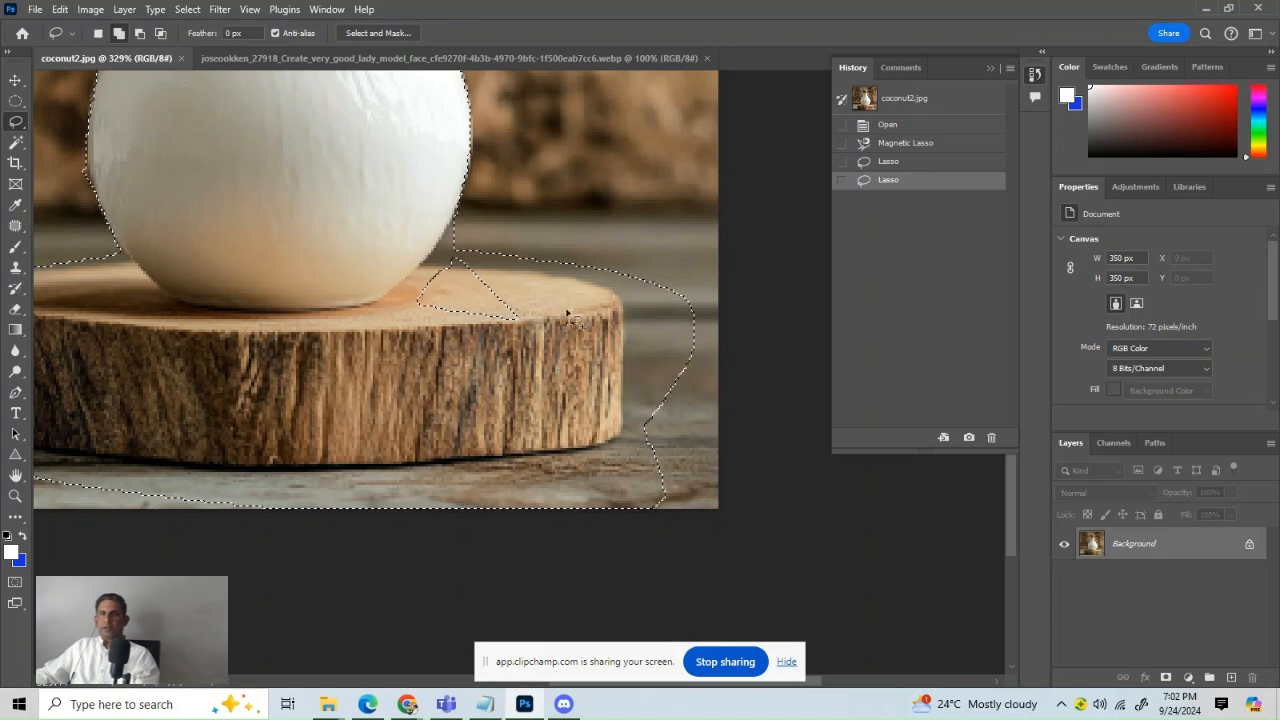
mouse_move(549, 285)
left_mouse_down()
mouse_move(454, 260)
mouse_move(401, 277)
mouse_move(470, 373)
left_mouse_up()
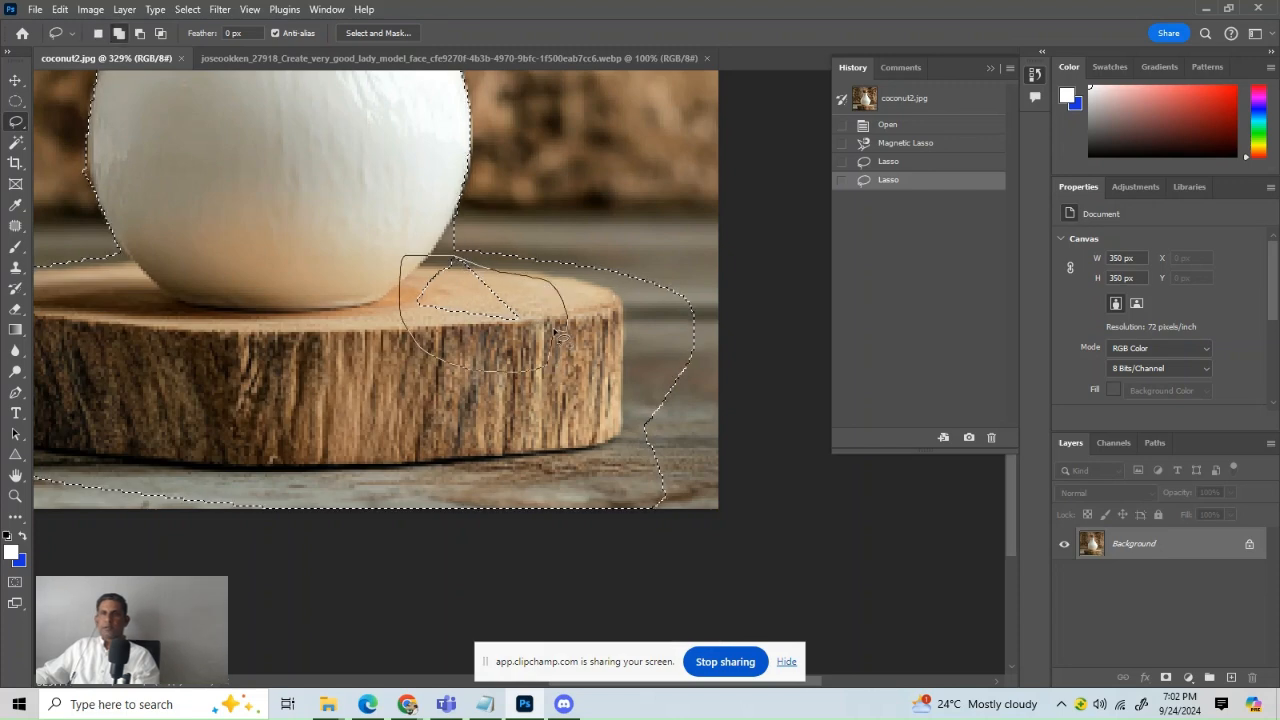
left_click_drag(558, 333, 557, 336)
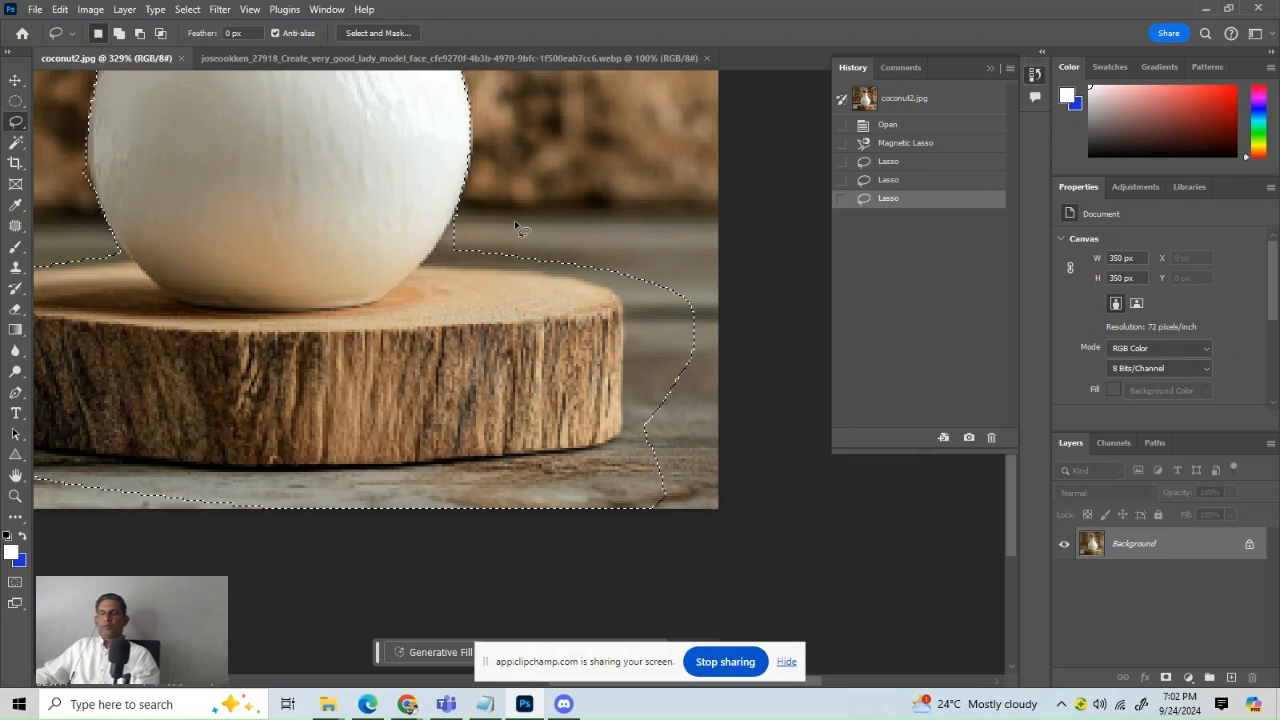
Subtract the excess background above and beside the slab's right end from the selection with the Lasso
key("alt")
left_click_drag(494, 233, 519, 262)
left_click_drag(645, 320, 640, 248)
key("alt")
left_click_drag(634, 296, 640, 365)
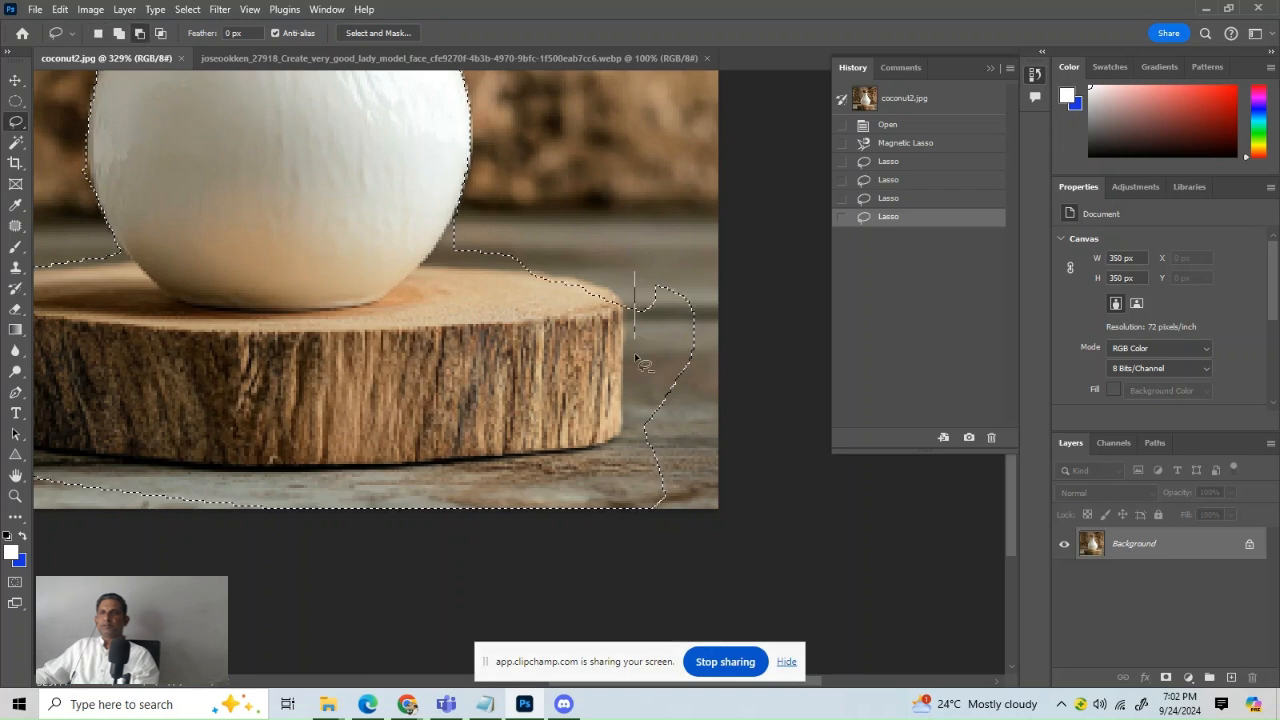
mouse_move(706, 455)
left_mouse_down()
mouse_move(706, 289)
mouse_move(694, 277)
mouse_move(640, 298)
left_mouse_up()
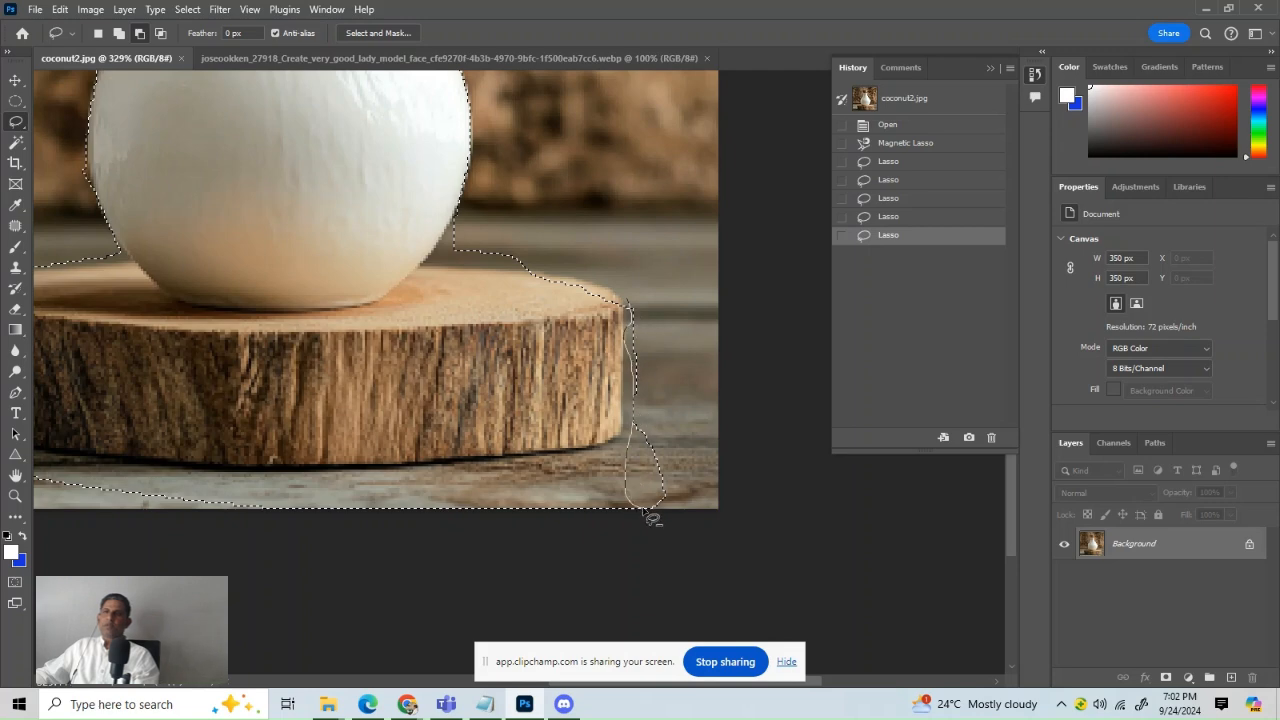
mouse_move(683, 450)
left_mouse_down()
mouse_move(677, 359)
mouse_move(632, 305)
left_mouse_up()
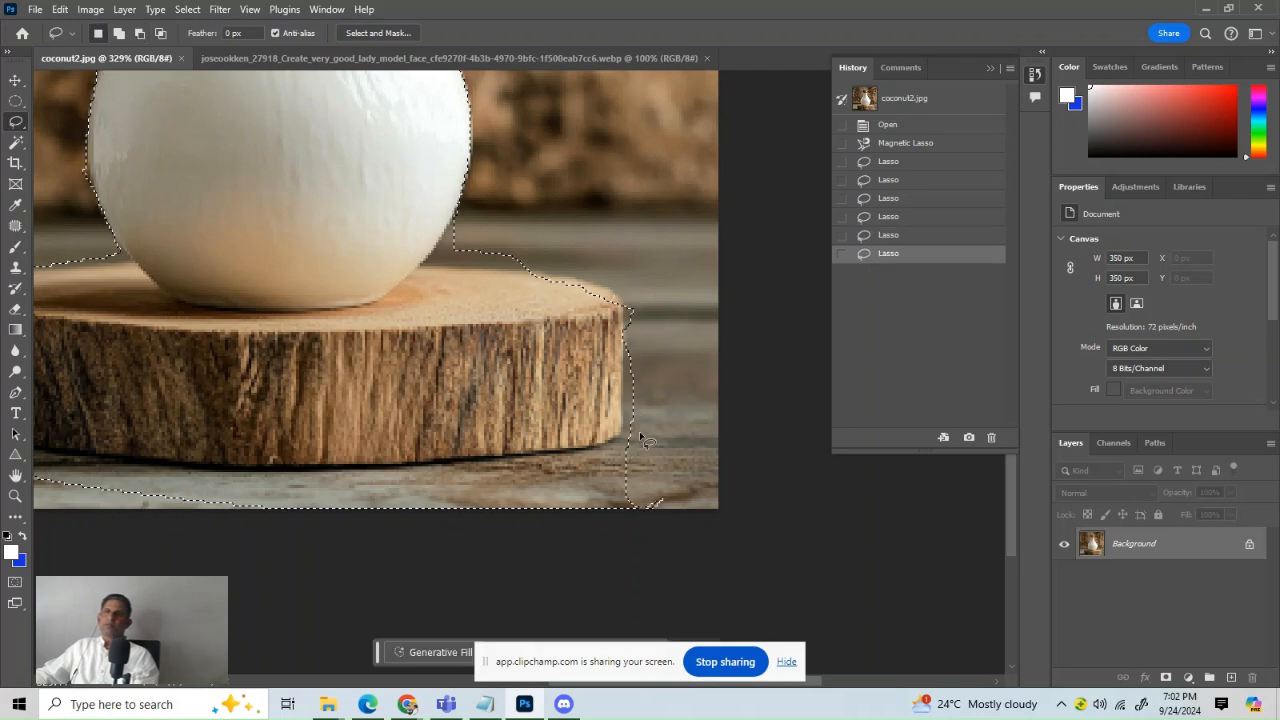
Subtract the excess tabletop along the slab's lower edge from the selection with the Lasso
left_click_drag(640, 455, 479, 451)
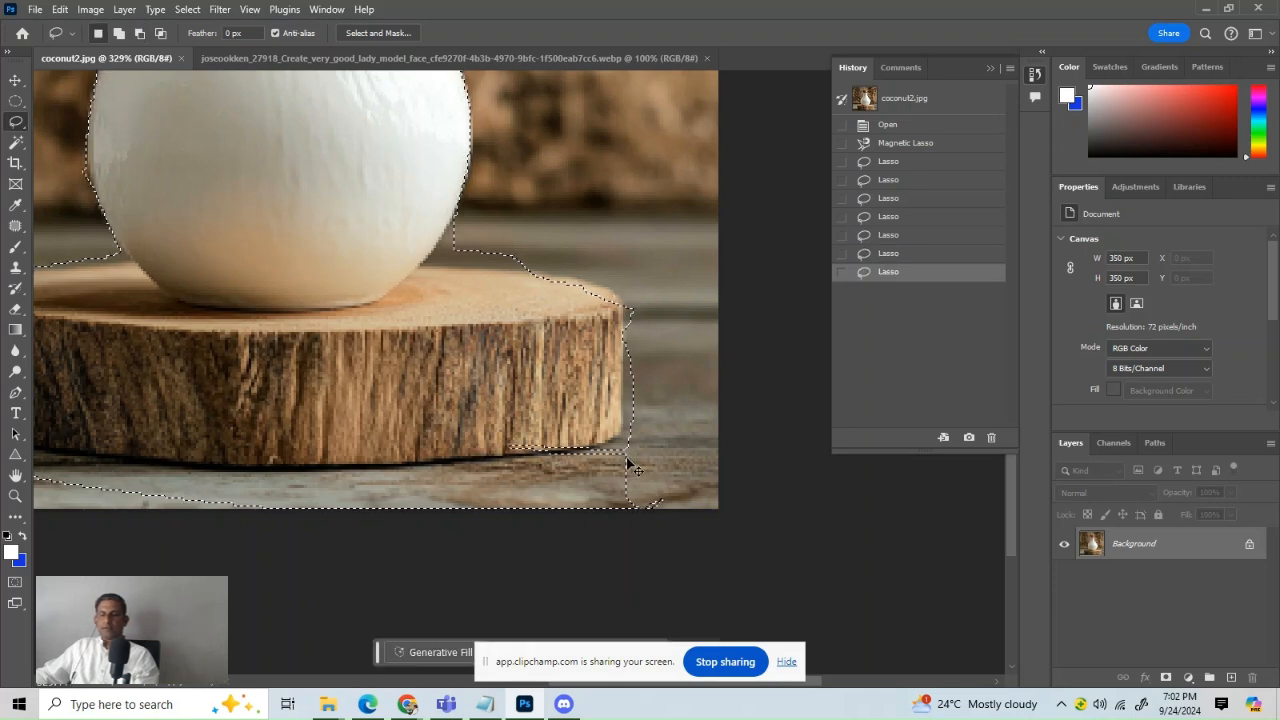
key("ctrl+z")
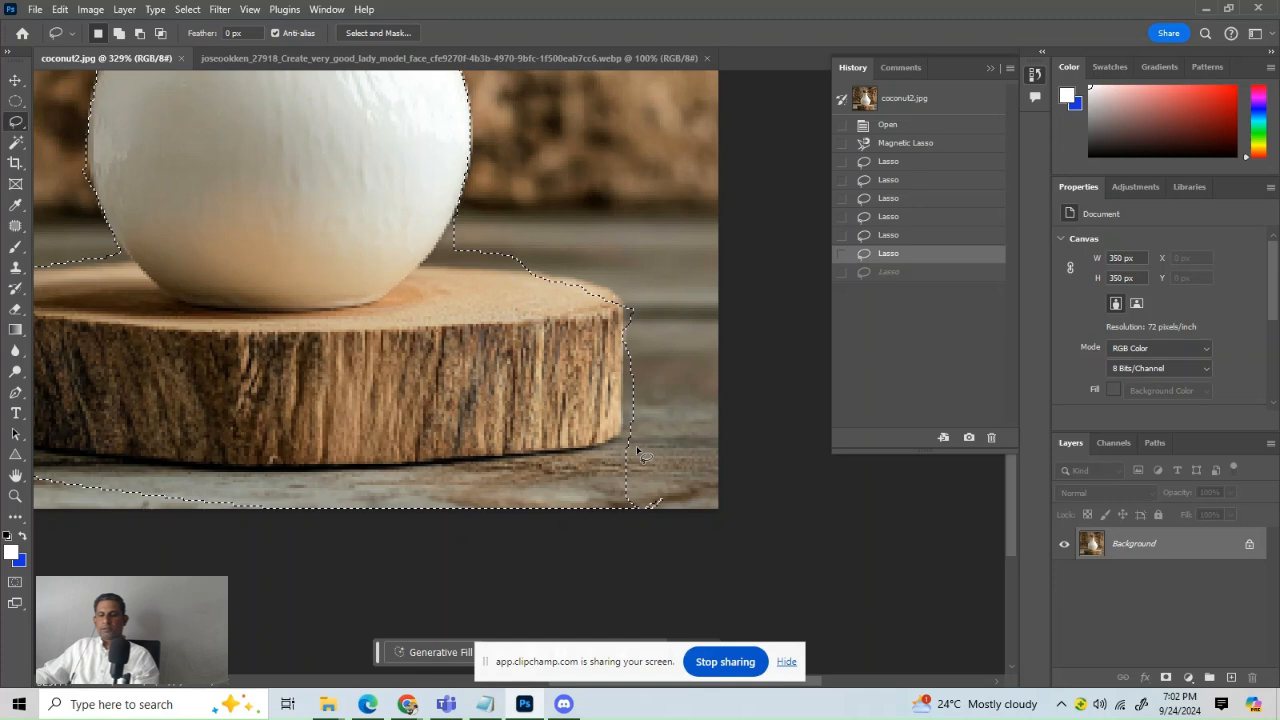
left_click_drag(650, 444, 592, 447)
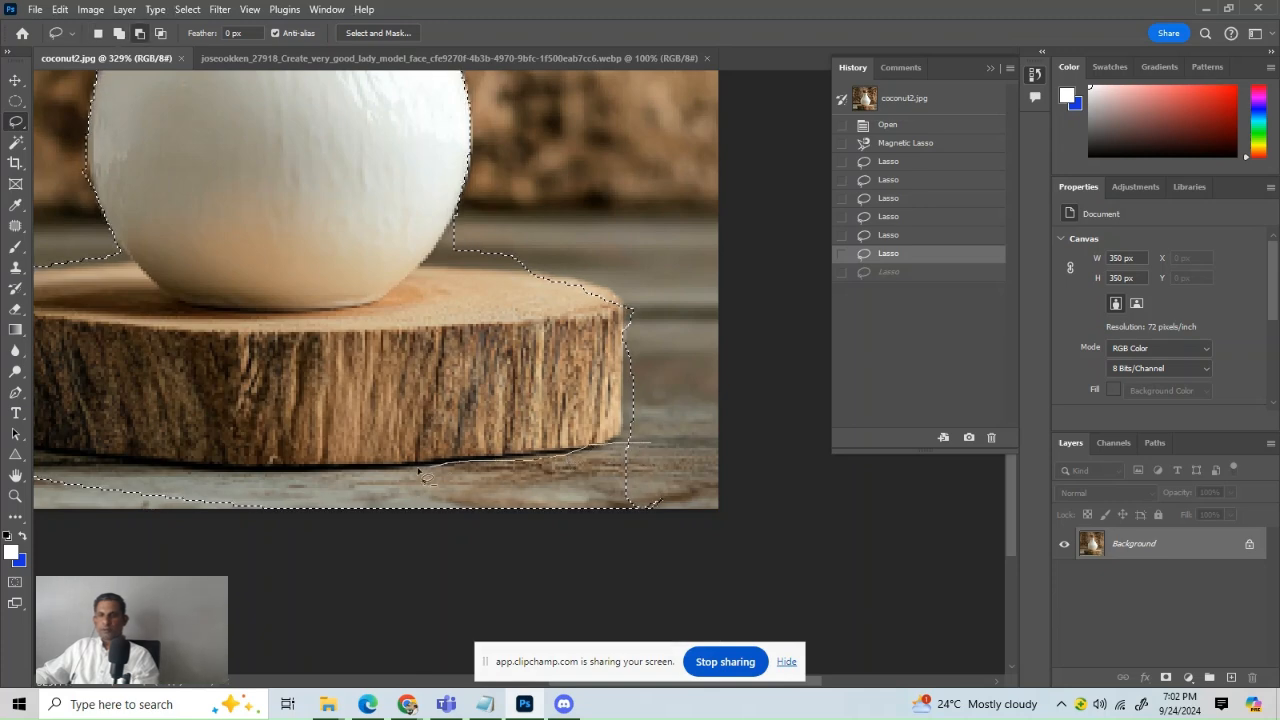
mouse_move(210, 487)
left_mouse_down()
mouse_move(129, 558)
mouse_move(155, 568)
mouse_move(531, 523)
mouse_move(646, 468)
mouse_move(653, 446)
mouse_move(515, 508)
mouse_move(604, 544)
mouse_move(670, 535)
mouse_move(674, 500)
mouse_move(638, 464)
left_mouse_up()
Set the Lasso feather to 2 px
mouse_move(92, 210)
left_mouse_down()
mouse_move(483, 371)
mouse_move(572, 260)
left_mouse_up()
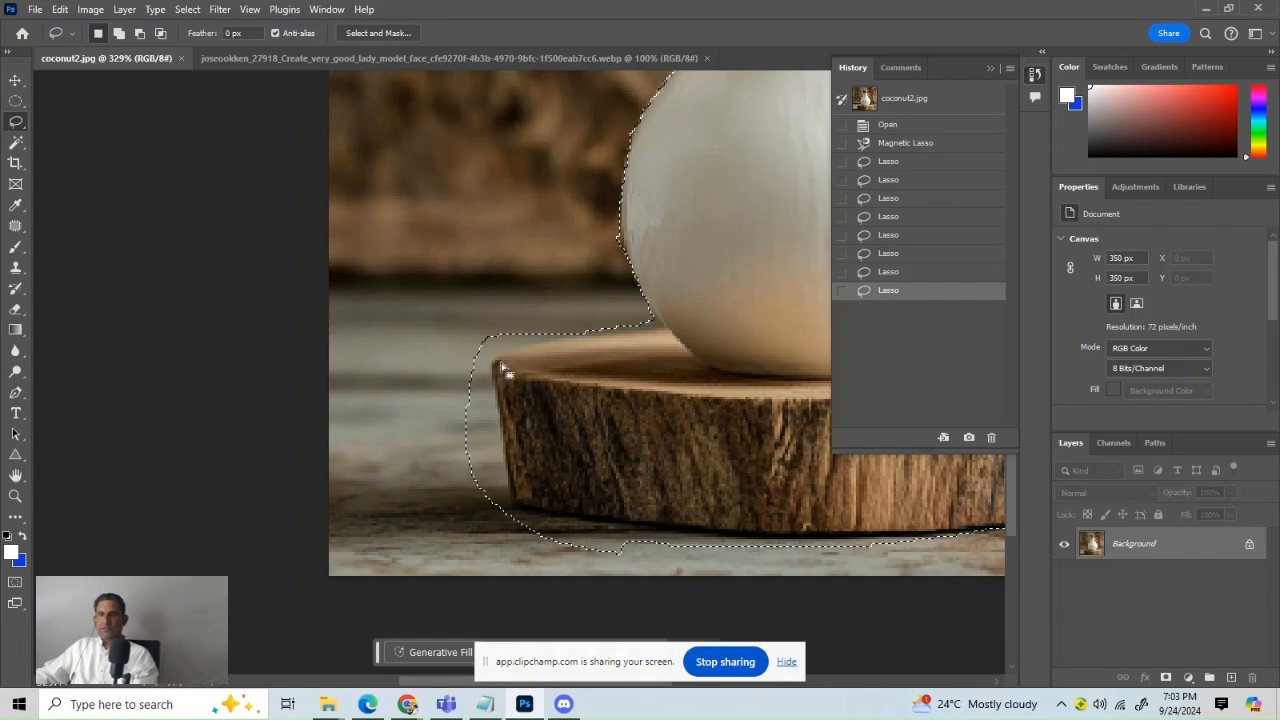
left_click_drag(743, 194, 466, 231)
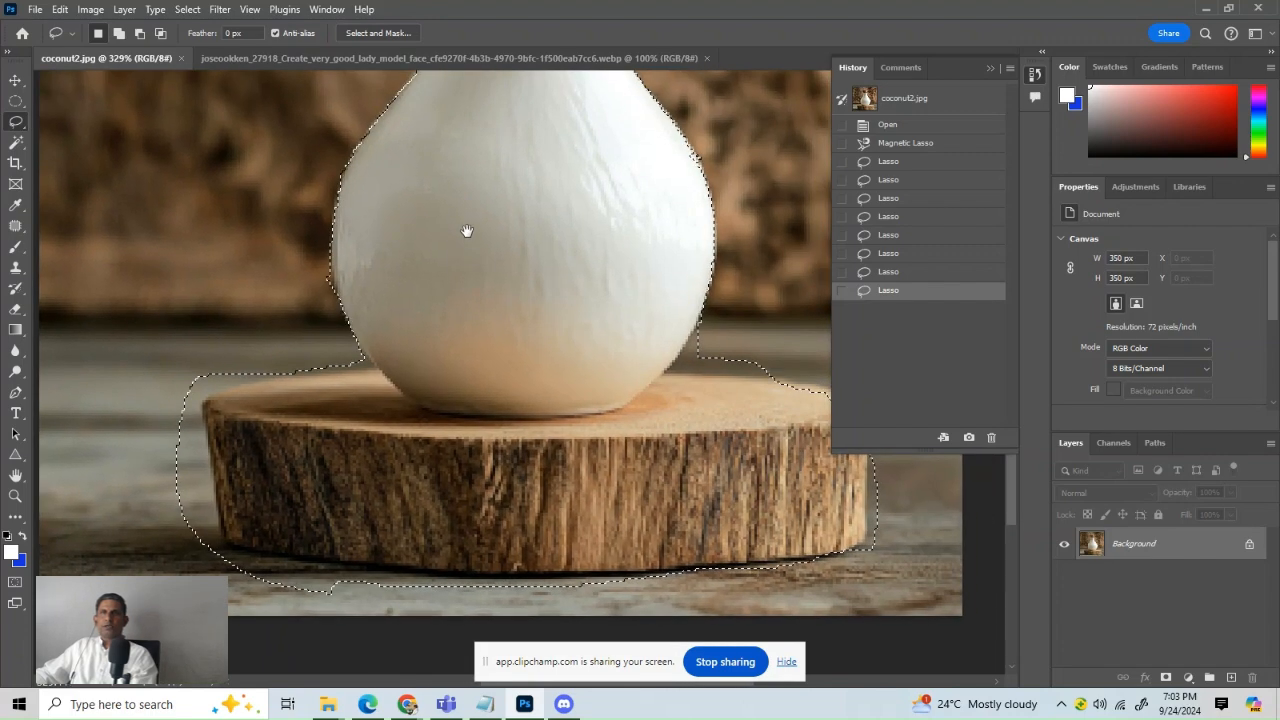
left_click(229, 35)
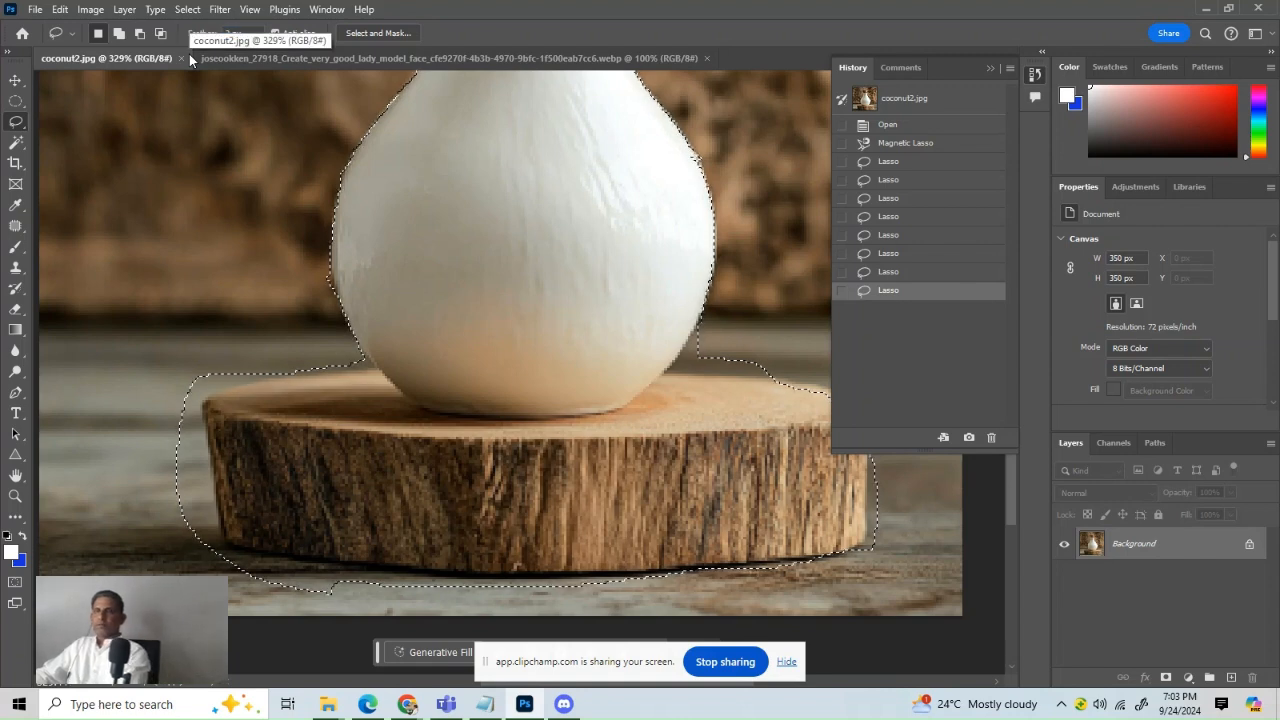
Cut the selected vase and slab from coconut2.jpg and paste them into the woman's portrait document
key("ctrl+x")
scroll(529, 277, "up", 3)
key("ctrl+z")
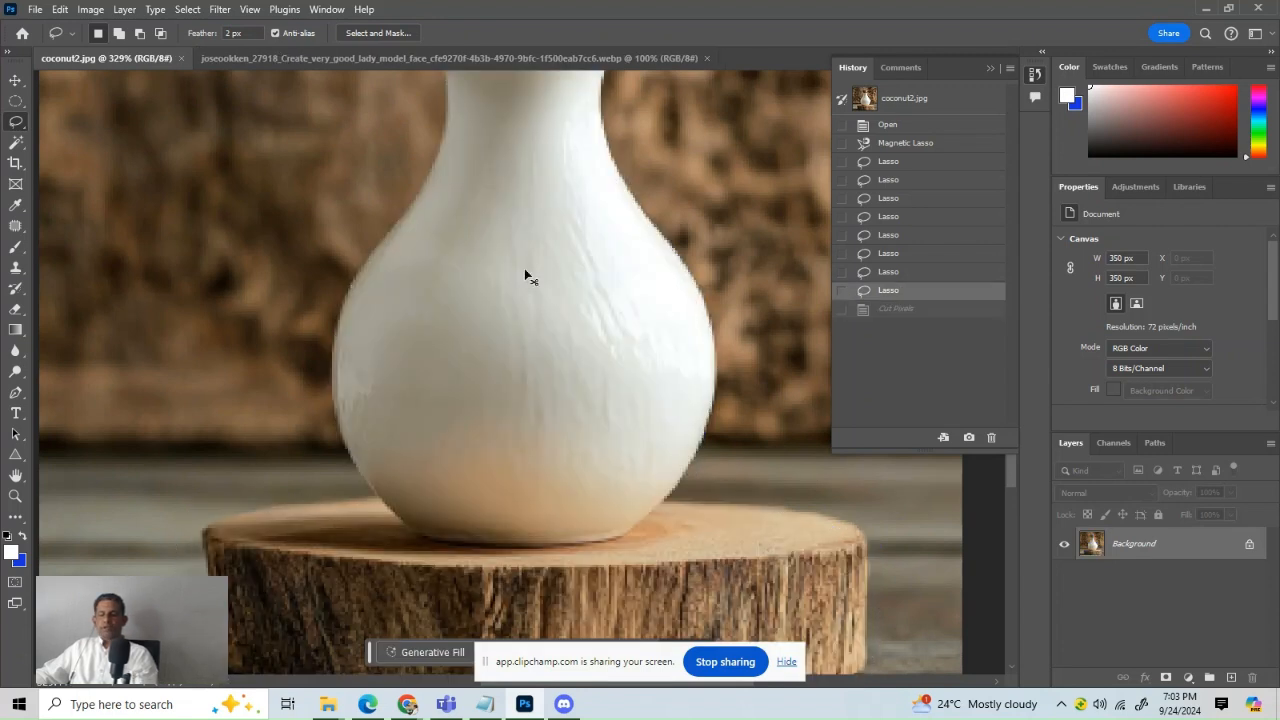
key("ctrl+shift+z")
left_click(345, 58)
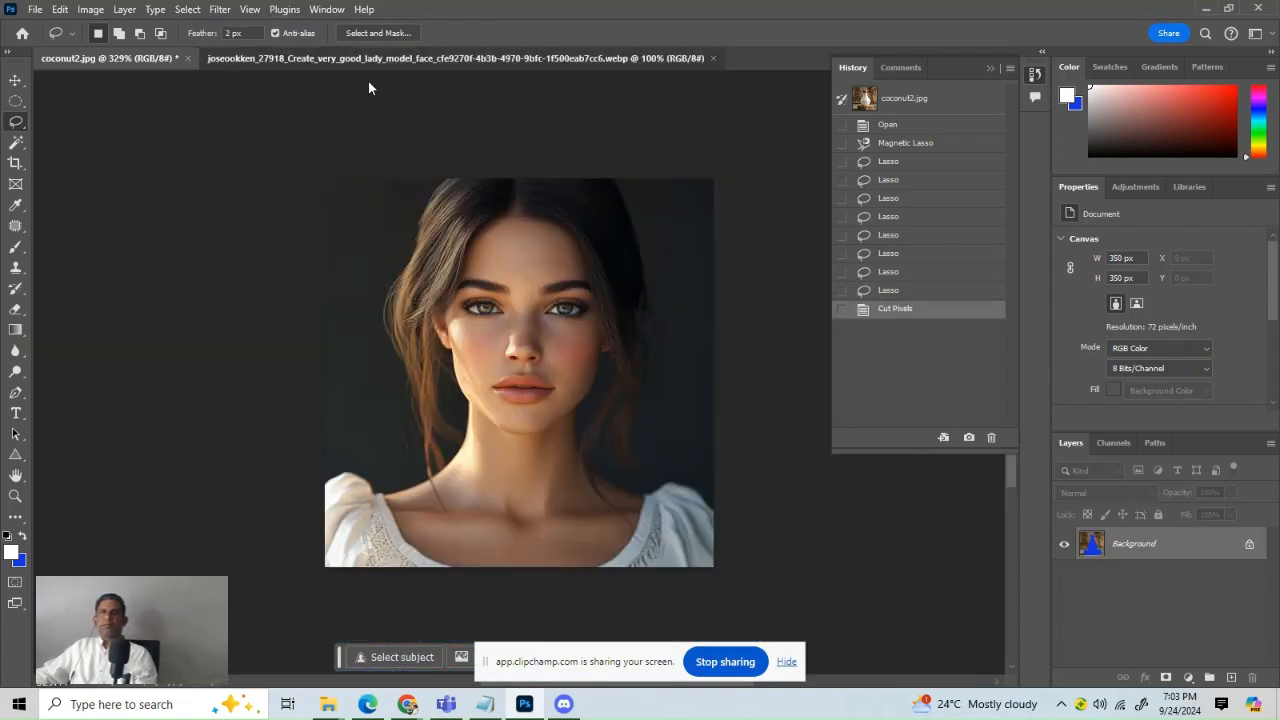
key("ctrl+v")
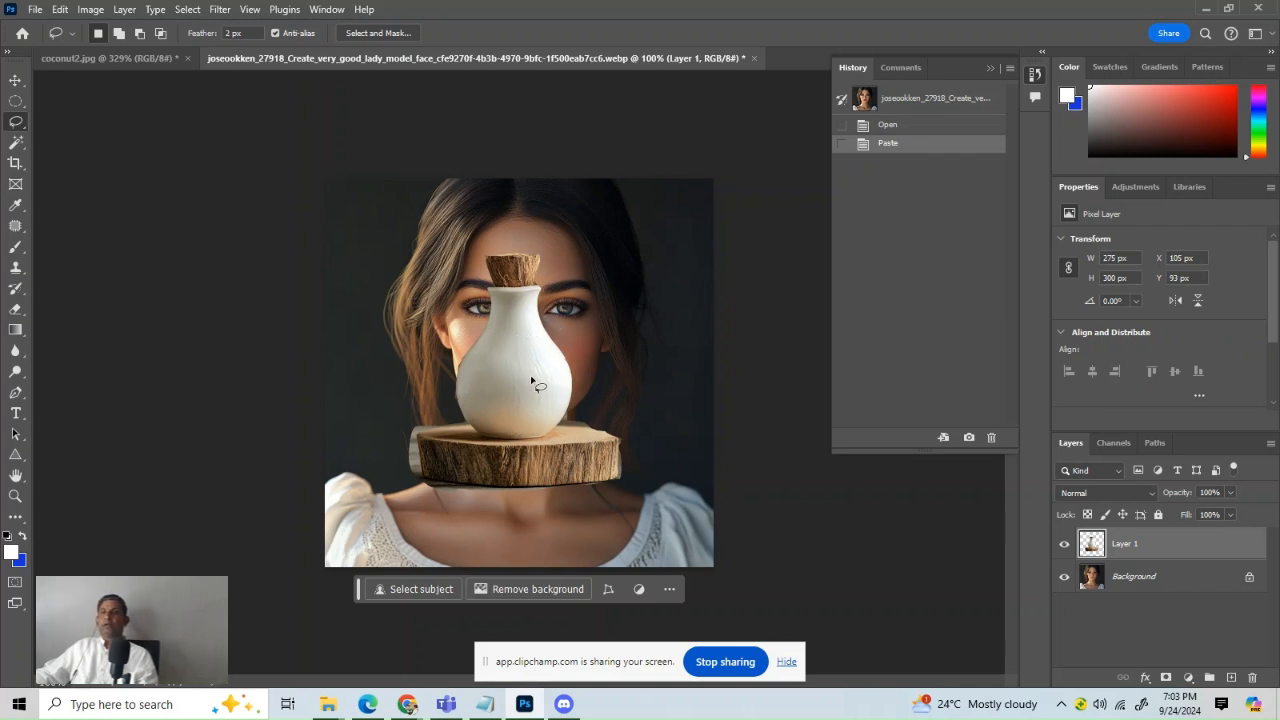
Select the leftover pale background strip beside the slab's left end on Layer 1 with the Lasso
left_click(15, 495)
left_click_drag(404, 420, 494, 363)
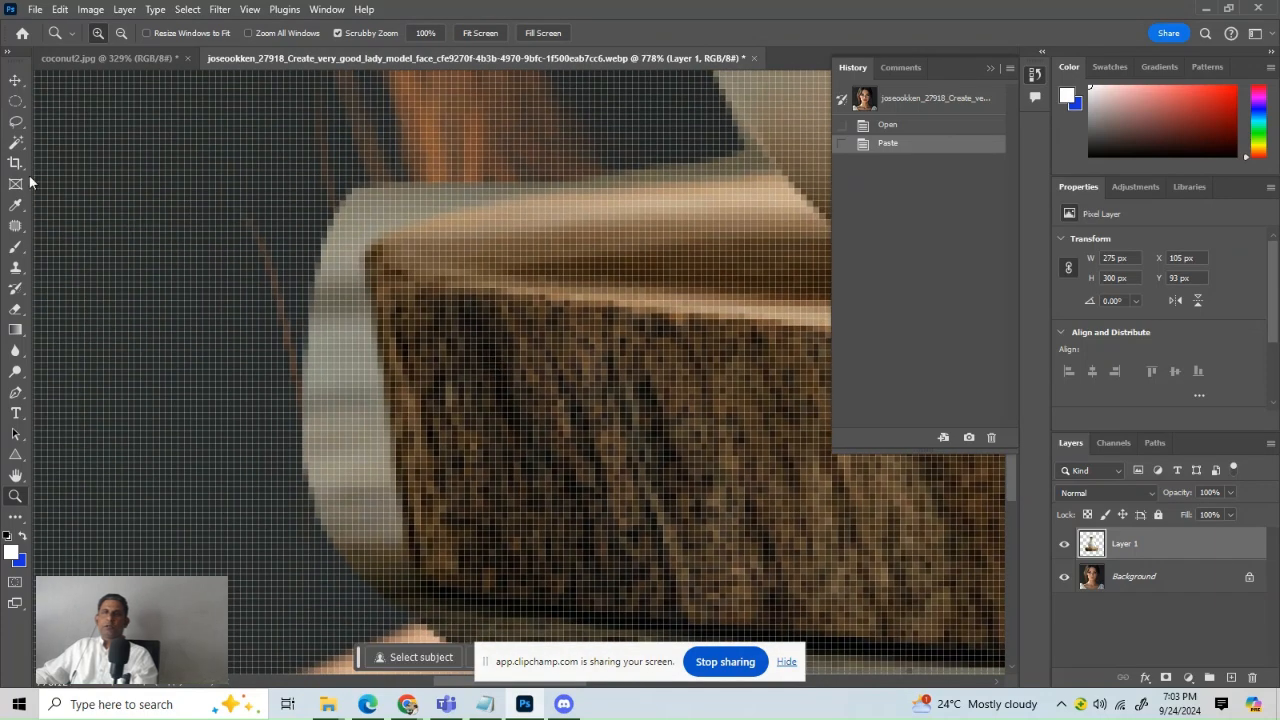
left_click(15, 121)
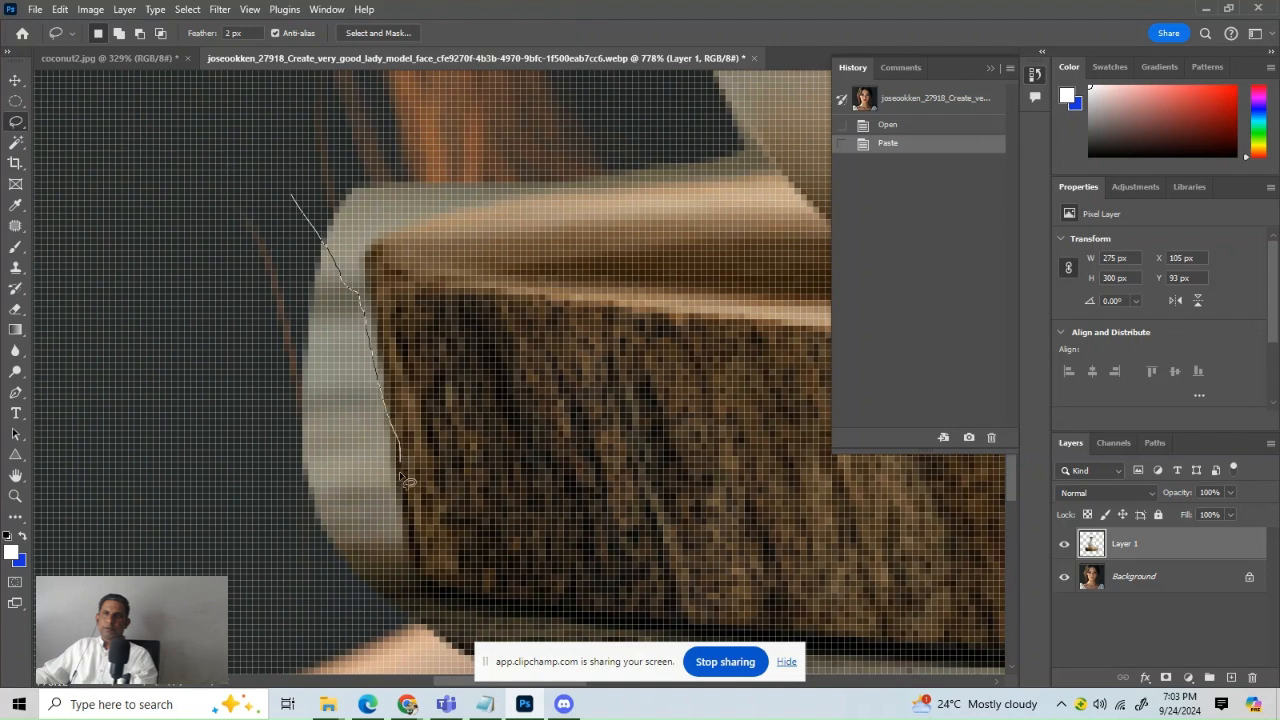
mouse_move(385, 655)
left_mouse_down()
mouse_move(325, 630)
mouse_move(285, 443)
mouse_move(294, 205)
left_mouse_up()
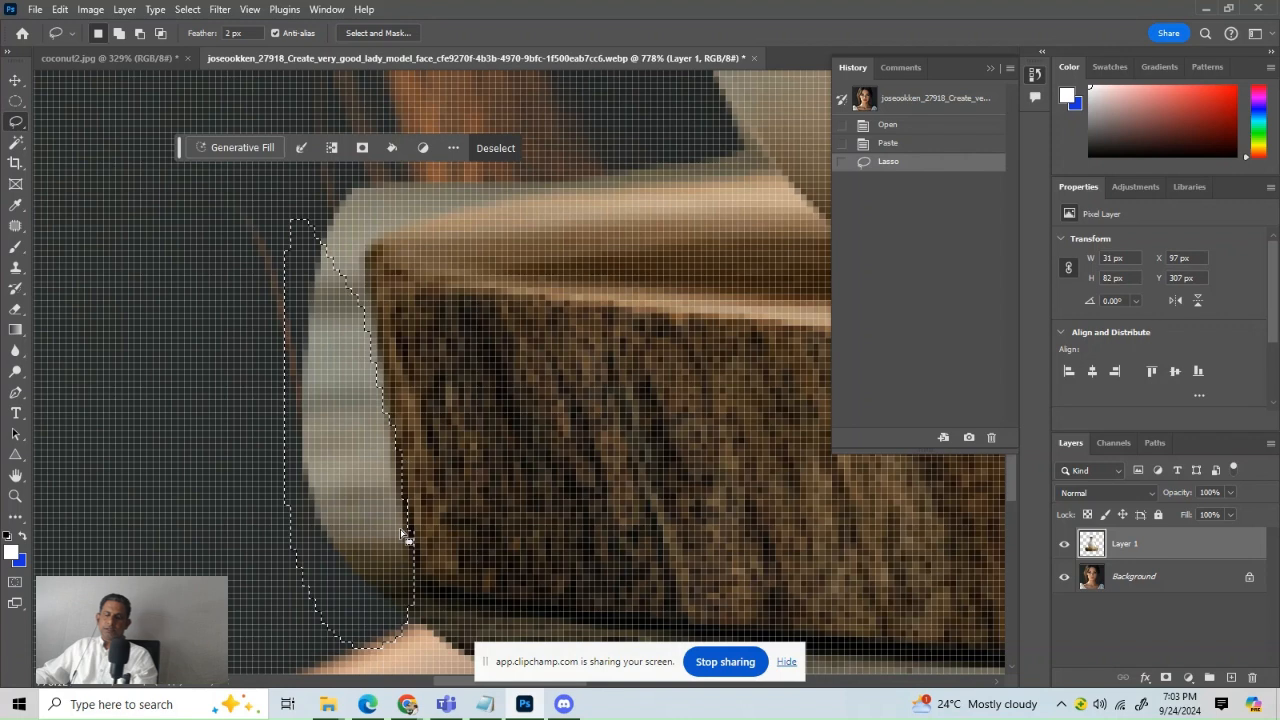
Subtract the overlapping wood along the slab's left edge from the Lasso selection
key("alt")
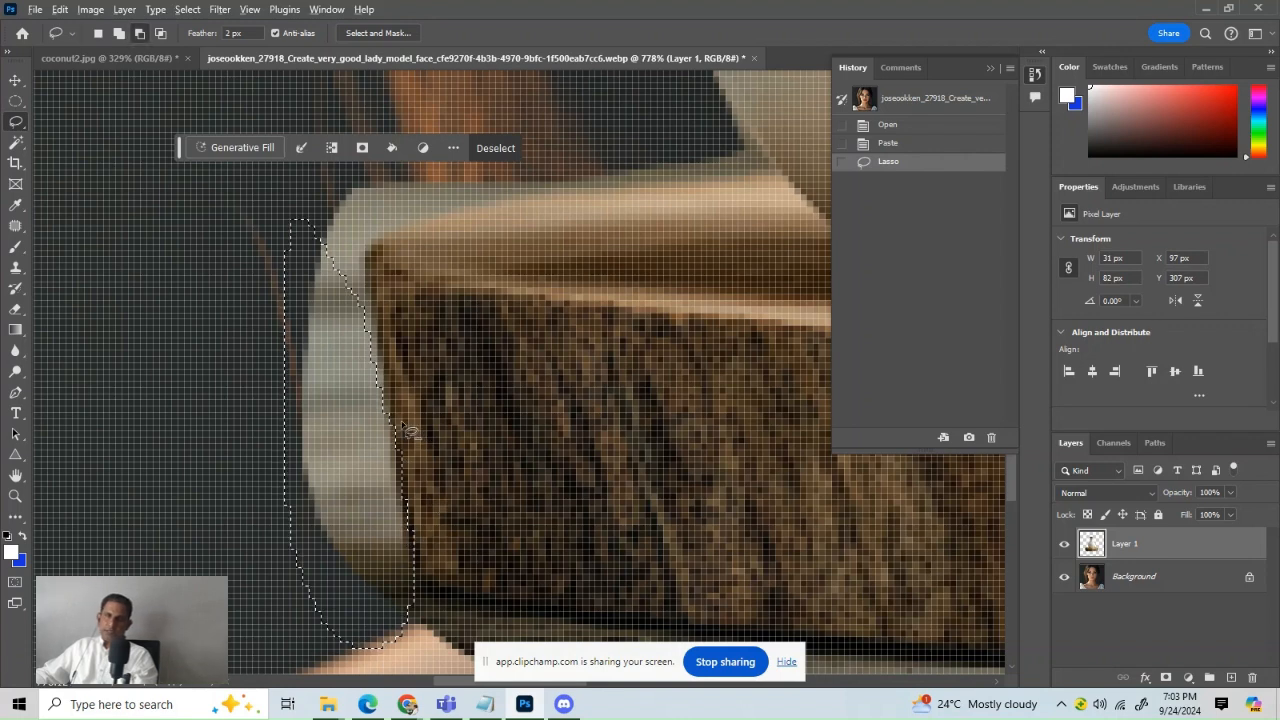
key("alt")
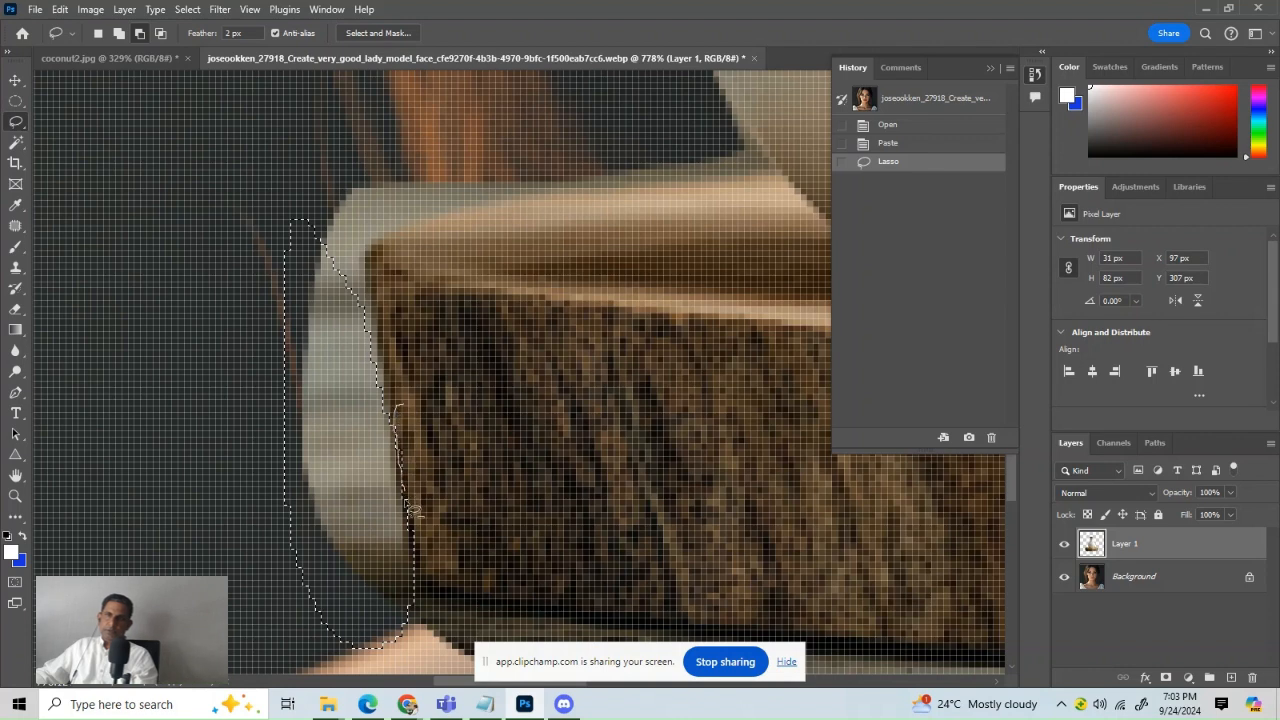
left_click_drag(443, 610, 505, 605)
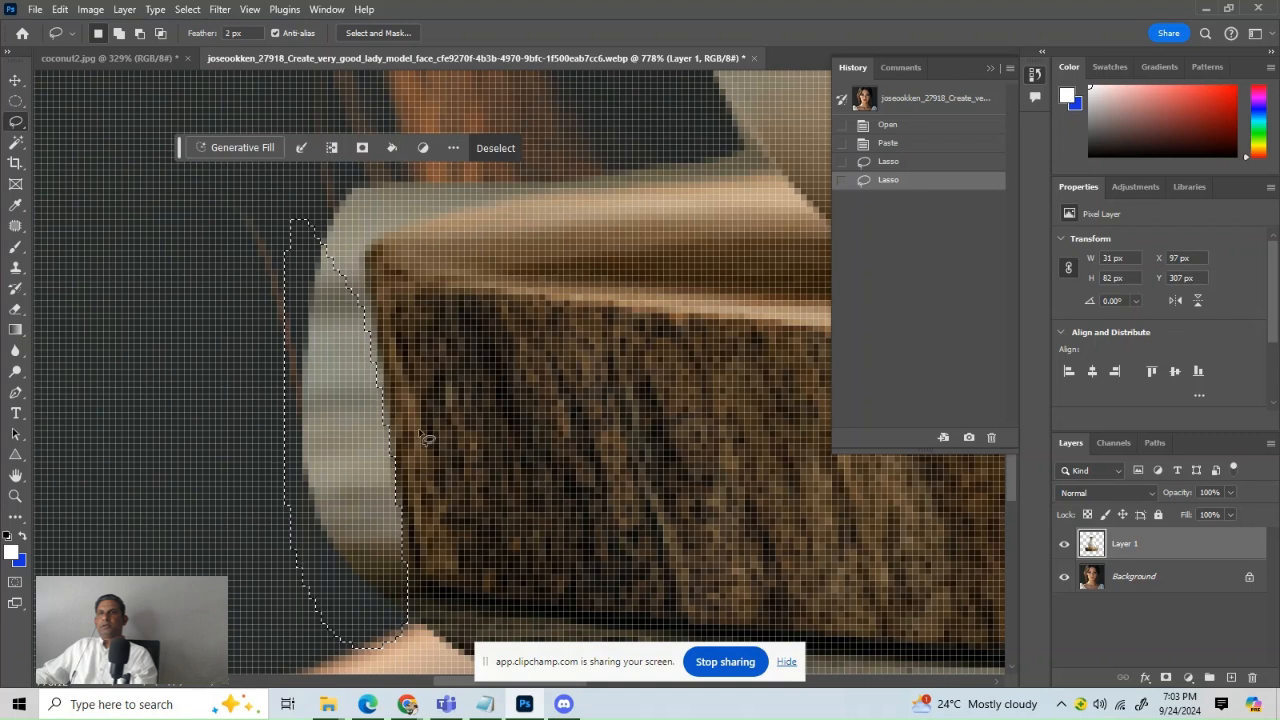
Add the leftover background around the slab's upper-left corner and along its top edge to the Lasso selection
key("shift")
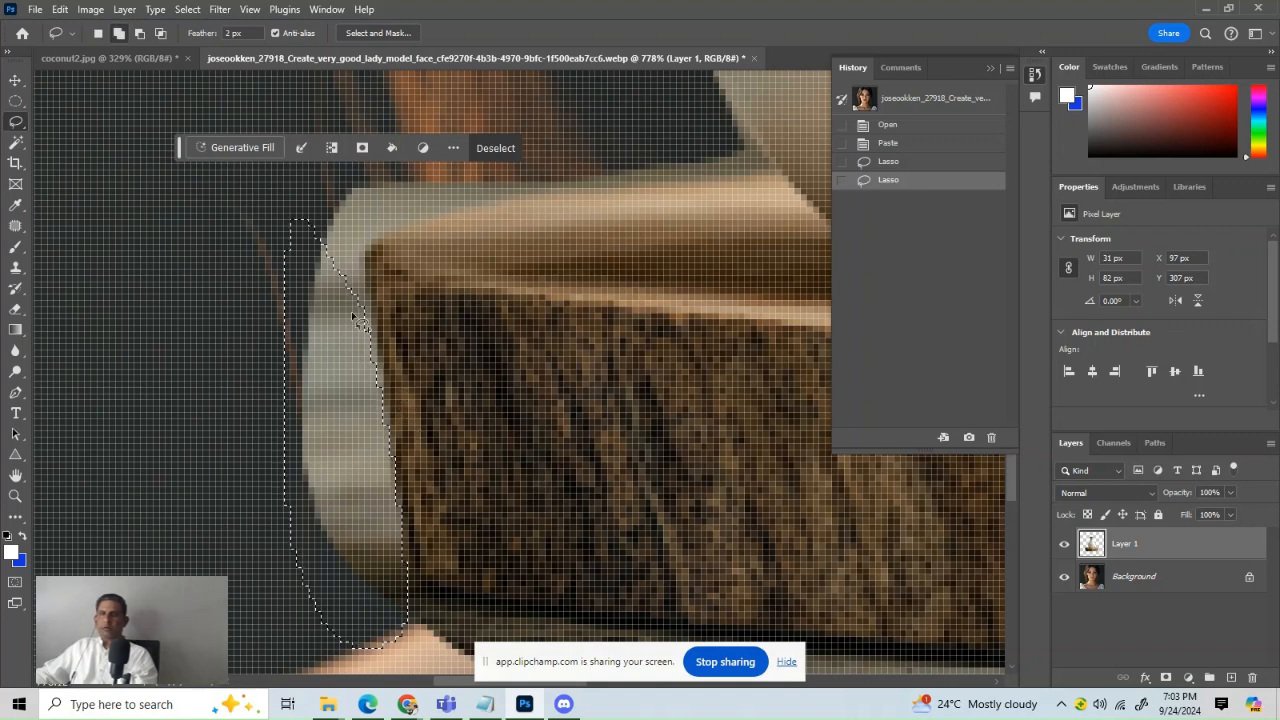
left_click_drag(363, 303, 366, 299)
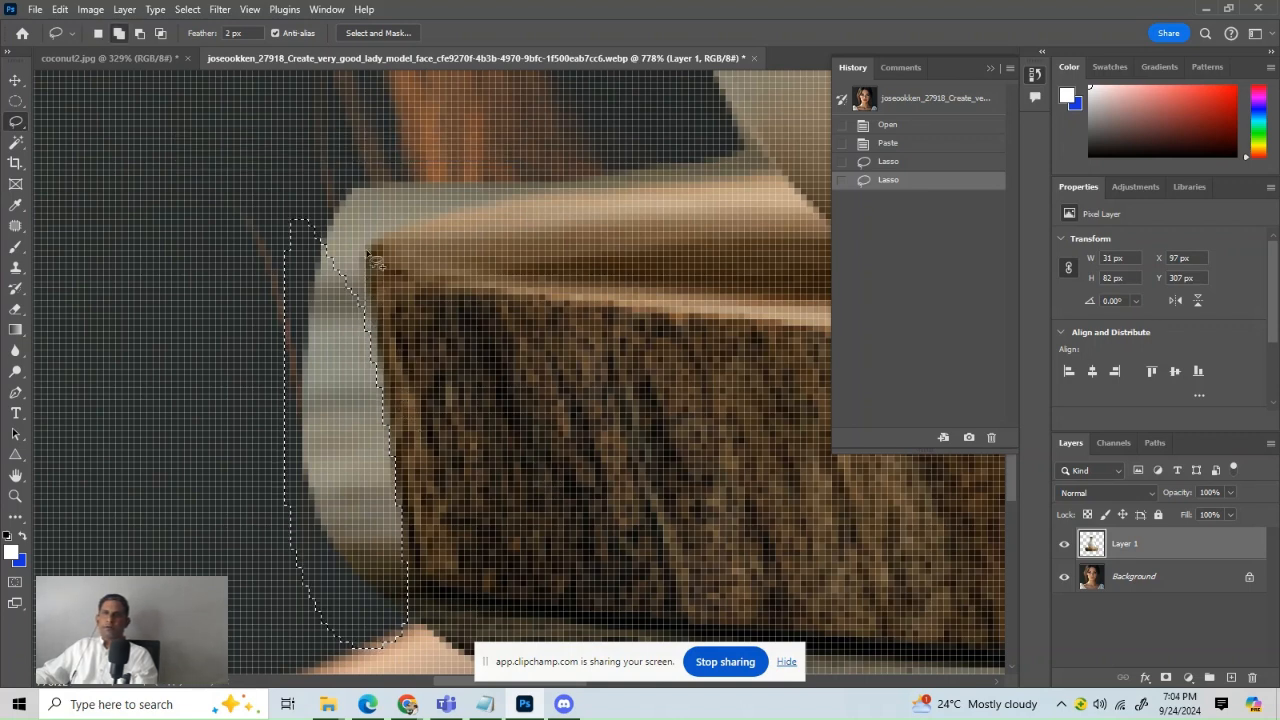
mouse_move(565, 178)
left_mouse_down()
mouse_move(347, 143)
mouse_move(310, 150)
mouse_move(296, 285)
left_mouse_up()
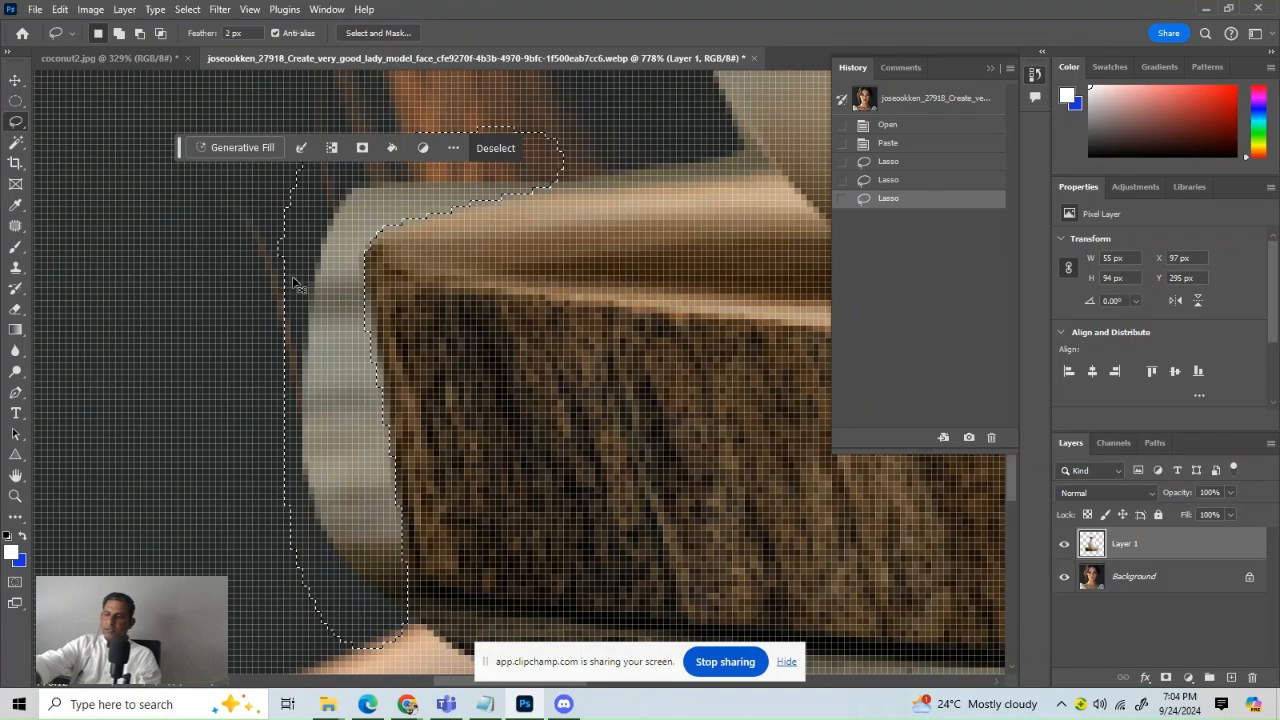
Delete the selected background around the slab's left end from Layer 1 and clear the selection
key("ctrl+minus")
key("ctrl+minus")
key("ctrl+minus")
key("ctrl+minus")
key("ctrl+minus")
key("ctrl+minus")
key("ctrl+minus")
key("ctrl+minus")
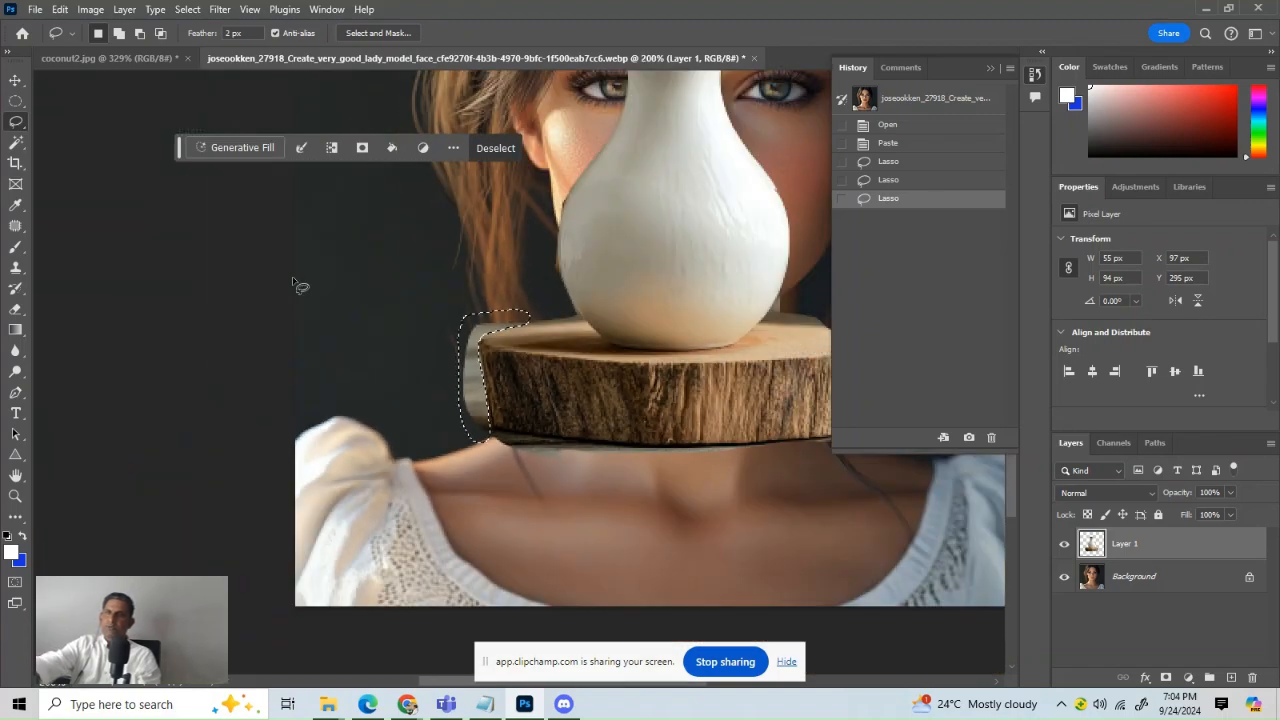
key("Delete")
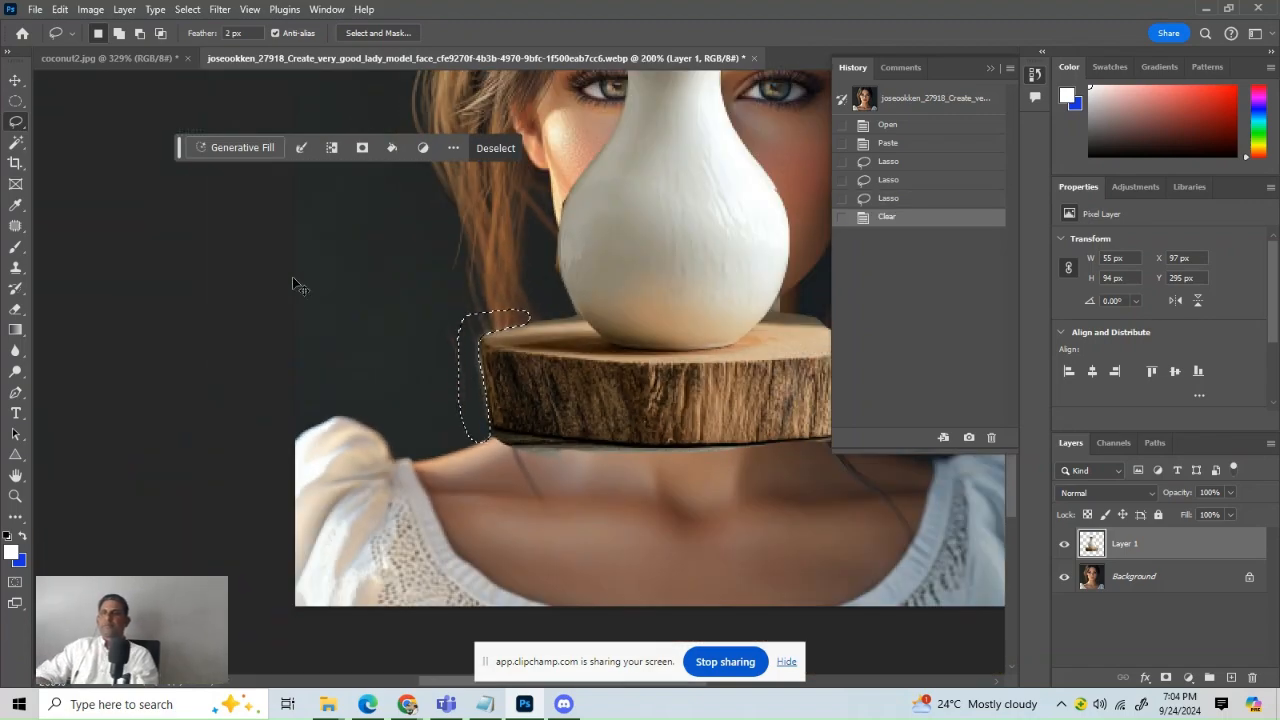
key("ctrl+d")
left_click_drag(543, 262, 215, 400)
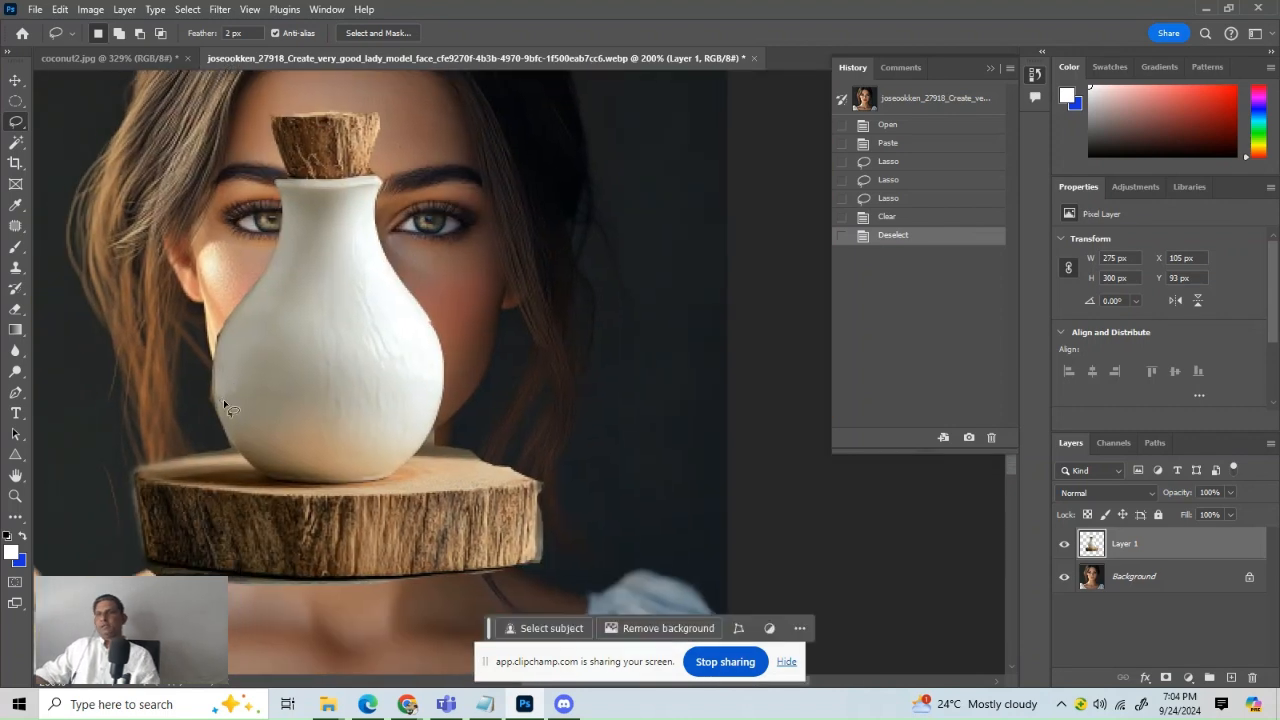